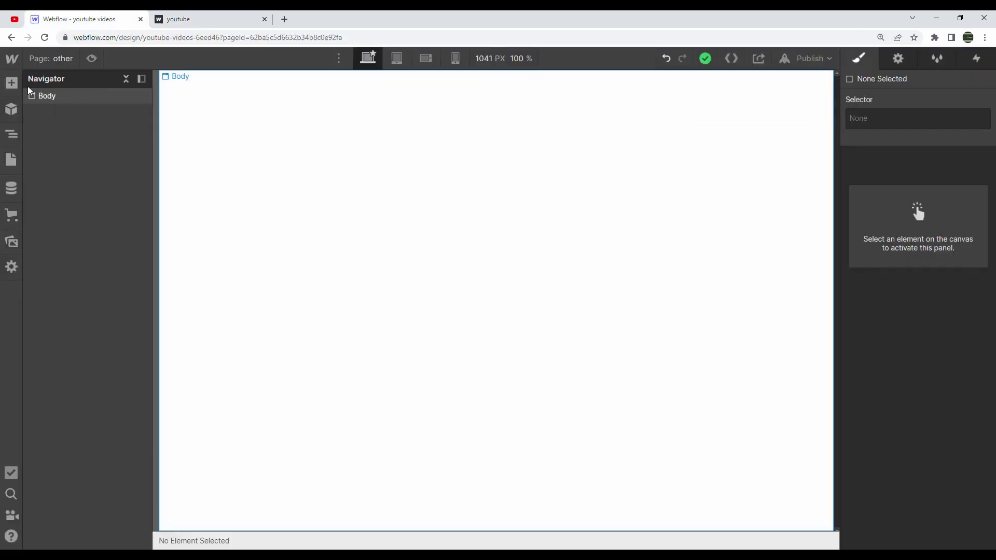
- Open the Add Elements panel from the left toolbar on the empty page
click(12, 83)
- Add a Div Block to the page and give it the class main
drag(60, 300, 422, 155)
click(879, 122)
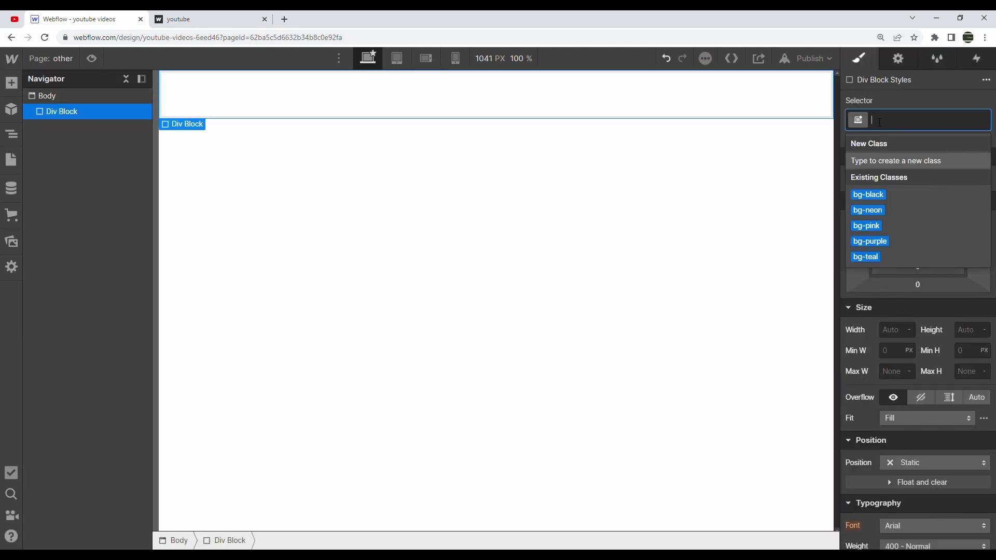
text(main)
key(Return)
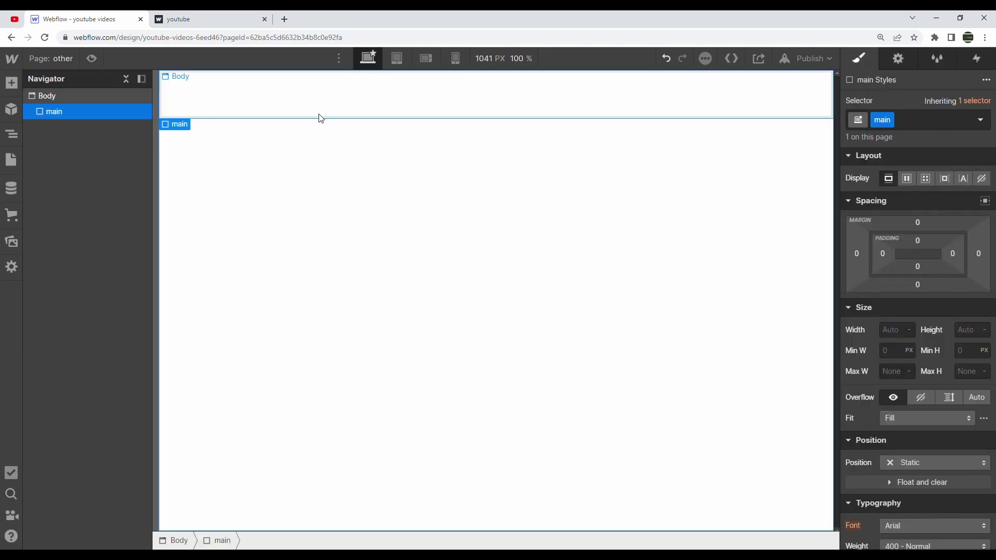
click(217, 16)
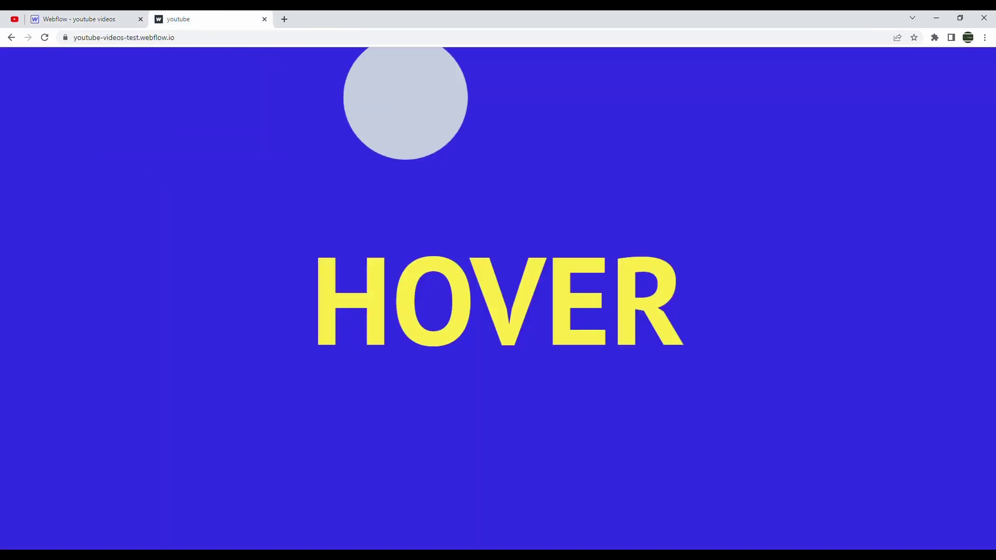
click(83, 15)
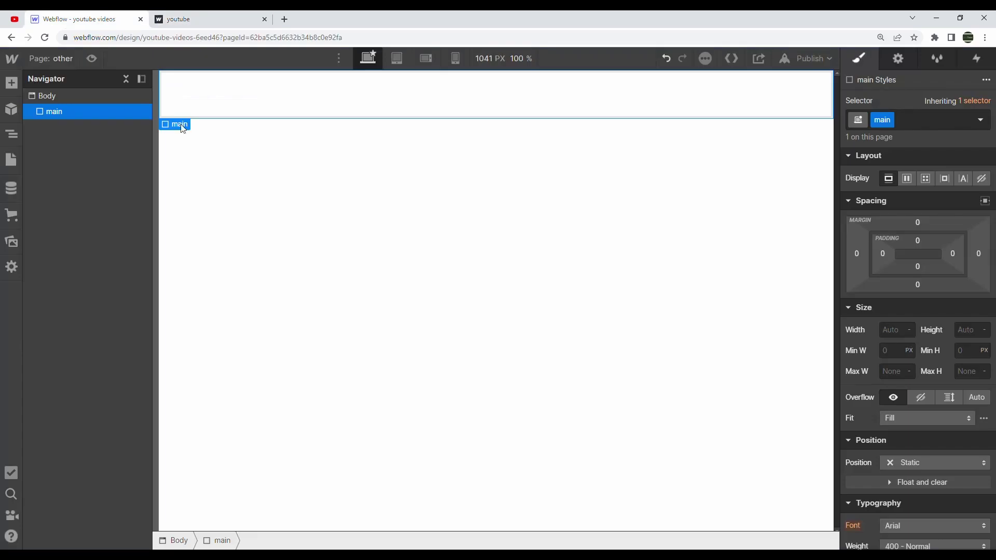
- Make main 100% wide and 100vh tall, a vertical flex column centred both ways
click(898, 337)
text(100%)
key(Tab)
text(100vh)
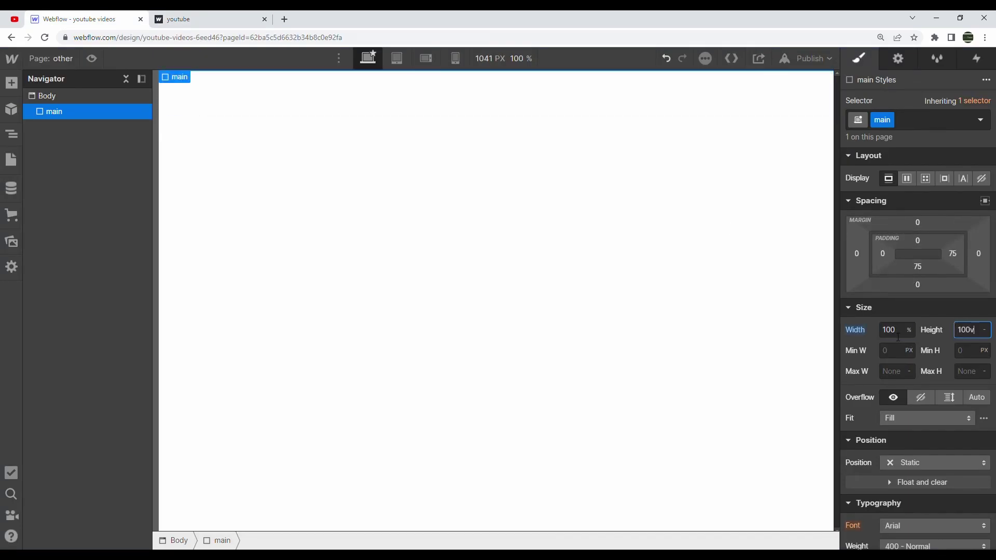
click(906, 178)
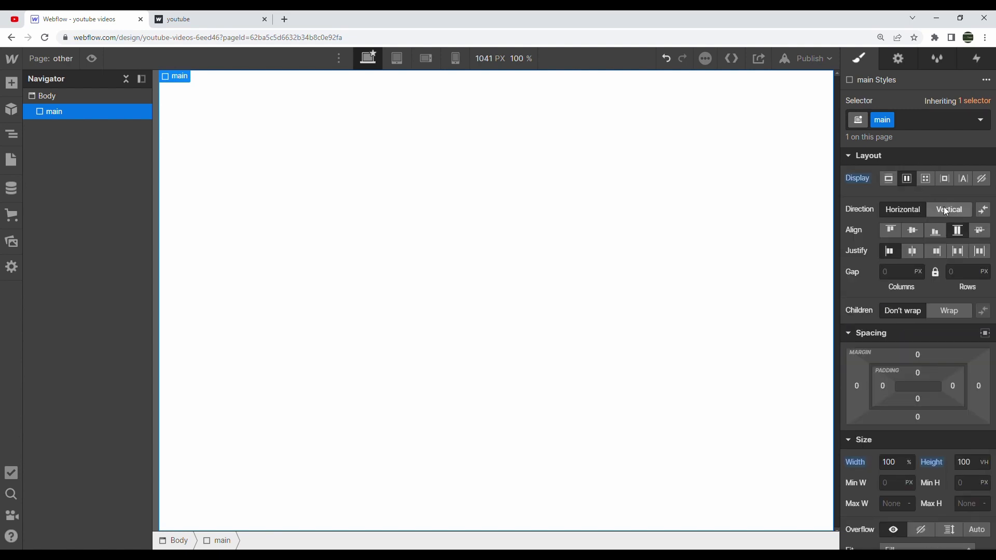
click(947, 209)
click(913, 230)
click(914, 256)
- Give main a #3330e4 blue background
scroll(923, 295, down, 10)
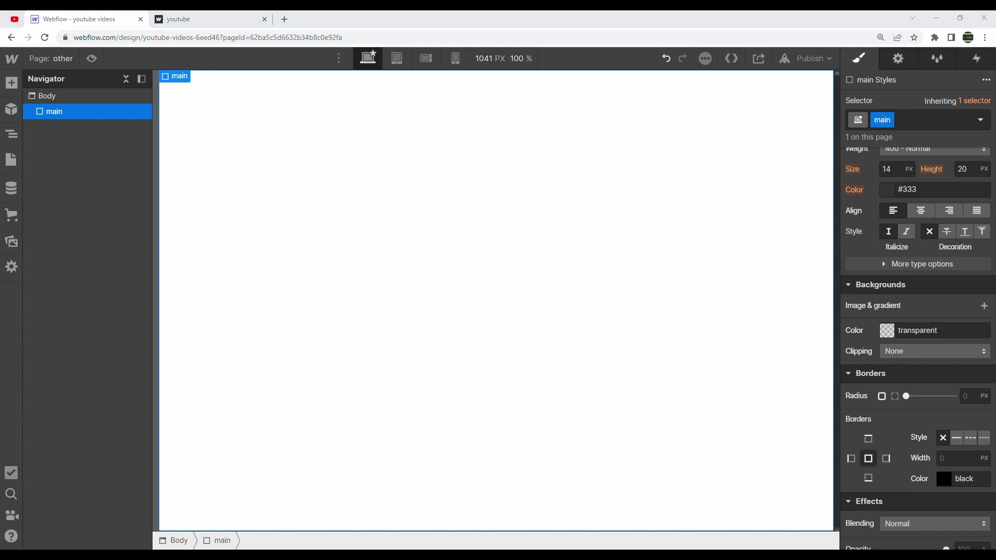
click(931, 331)
text(#3330e4)
key(Return)
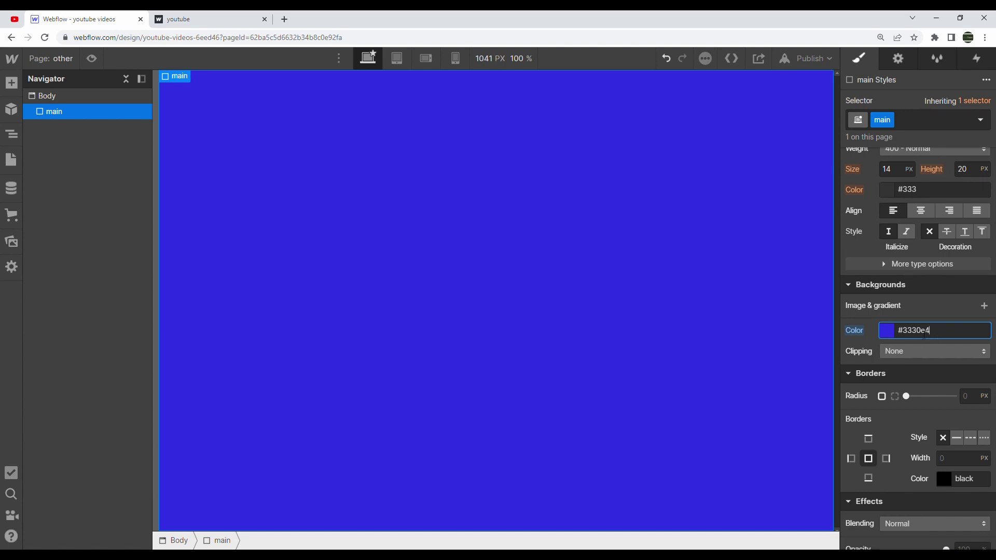
click(11, 83)
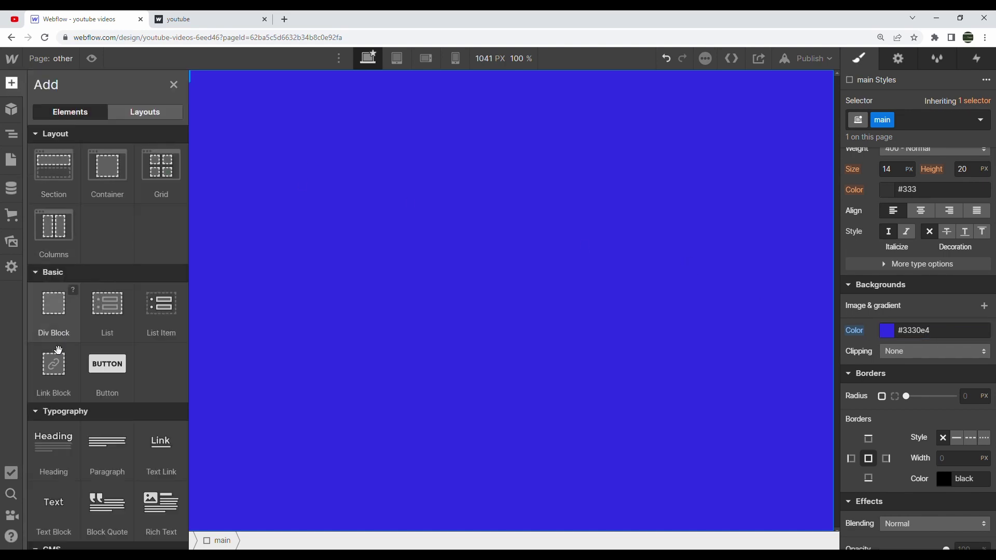
- Add a Heading inside main and give it the class heading
drag(52, 440, 359, 222)
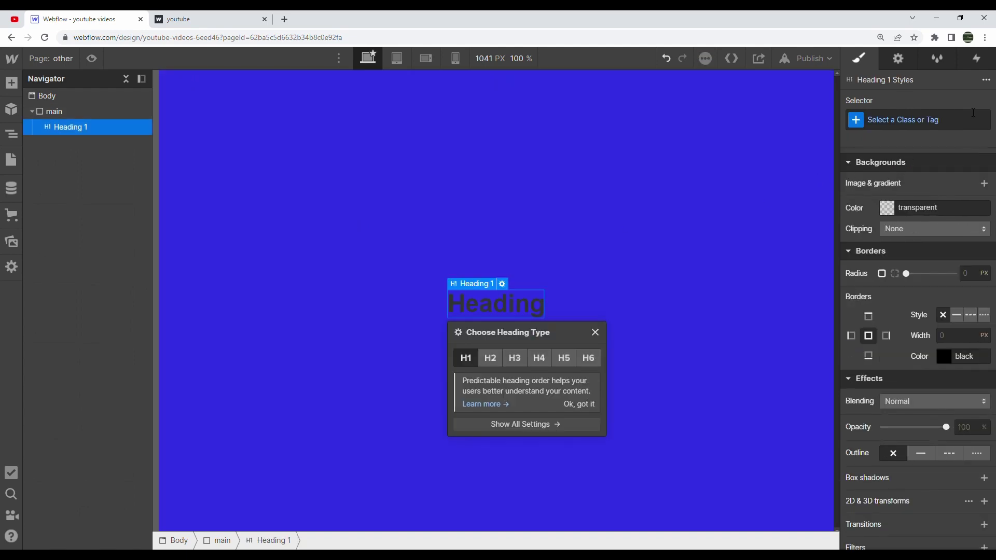
click(948, 120)
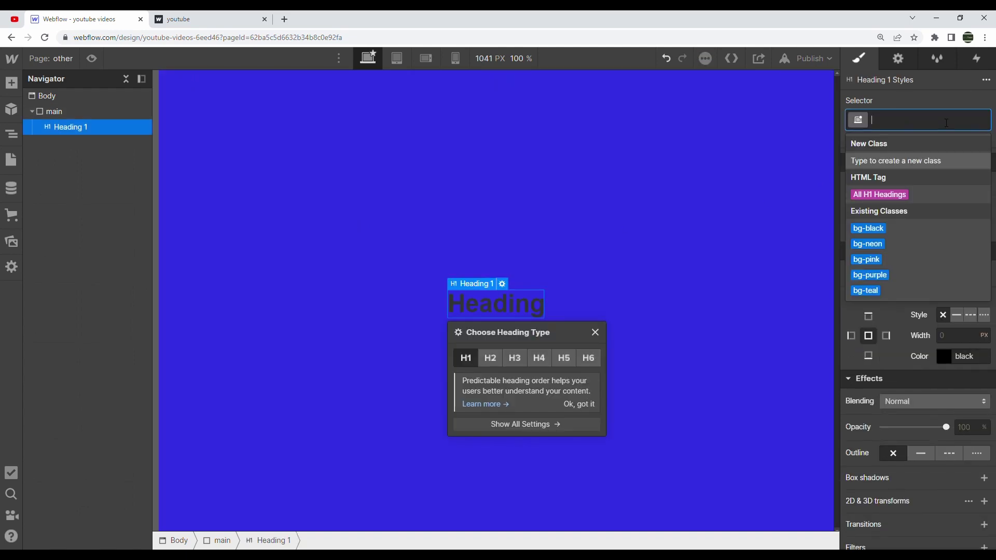
text(heading)
key(Return)
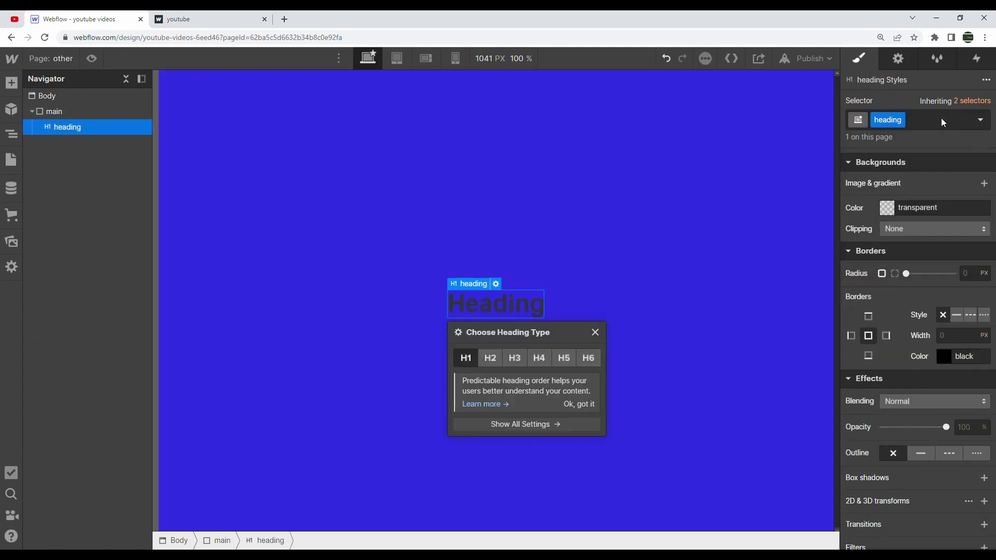
- Set the heading's text colour to #faea48 yellow
scroll(873, 252, up, 8)
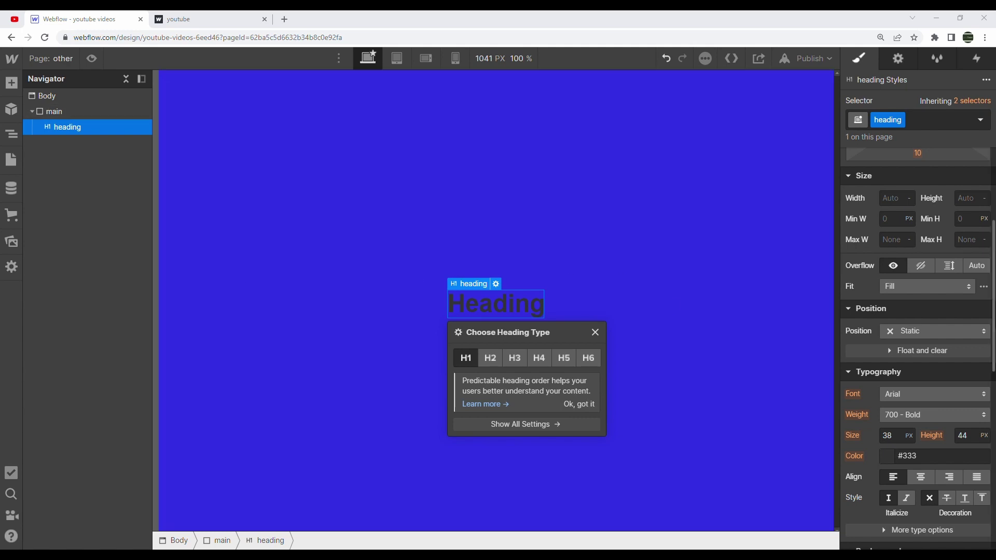
click(924, 457)
text(#faea48)
key(Return)
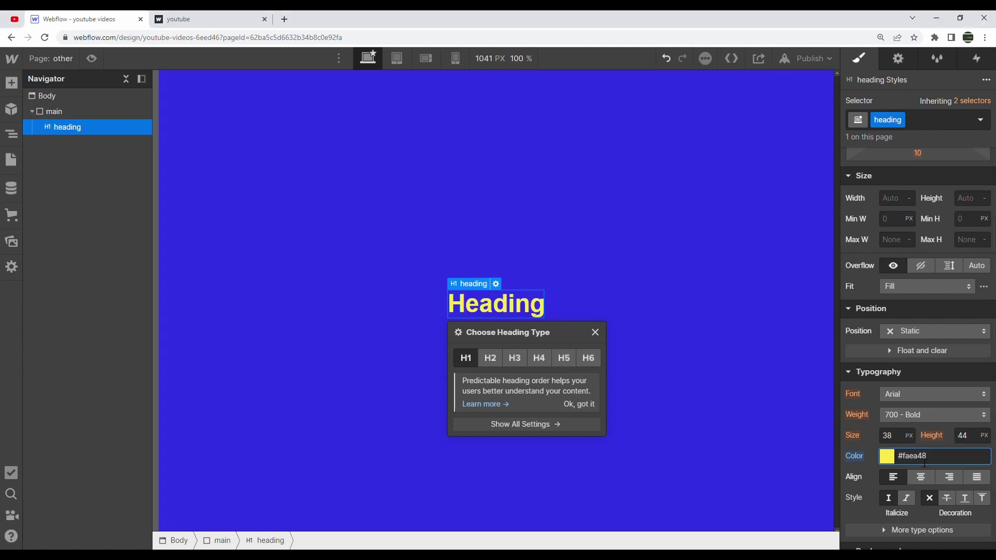
- Set the heading's font size to 15rem and make its line height unitless
click(898, 438)
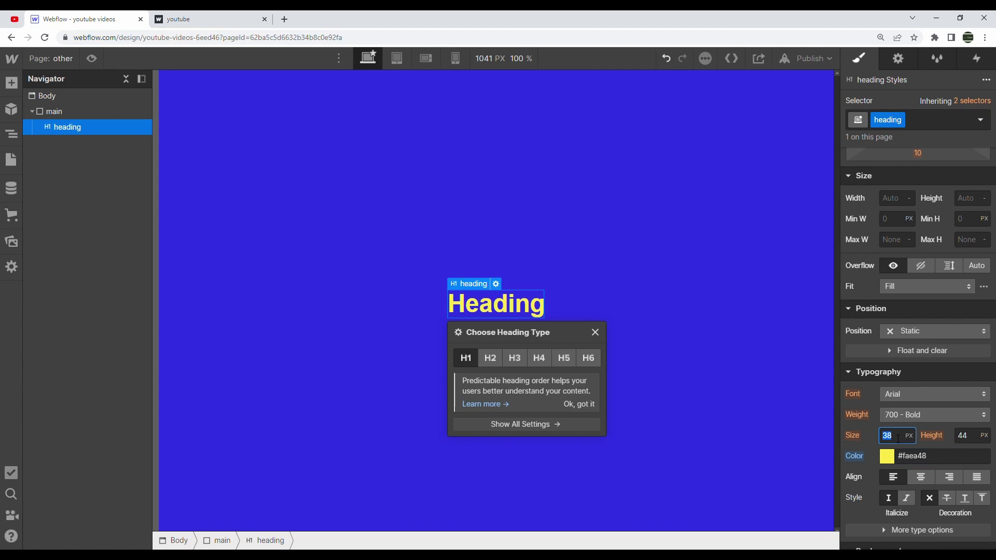
text(15rem)
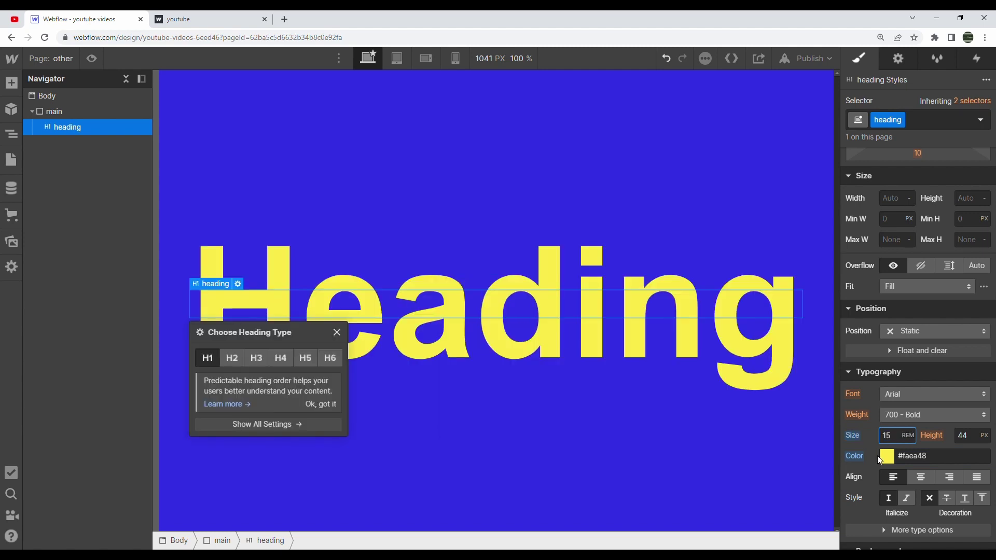
click(984, 436)
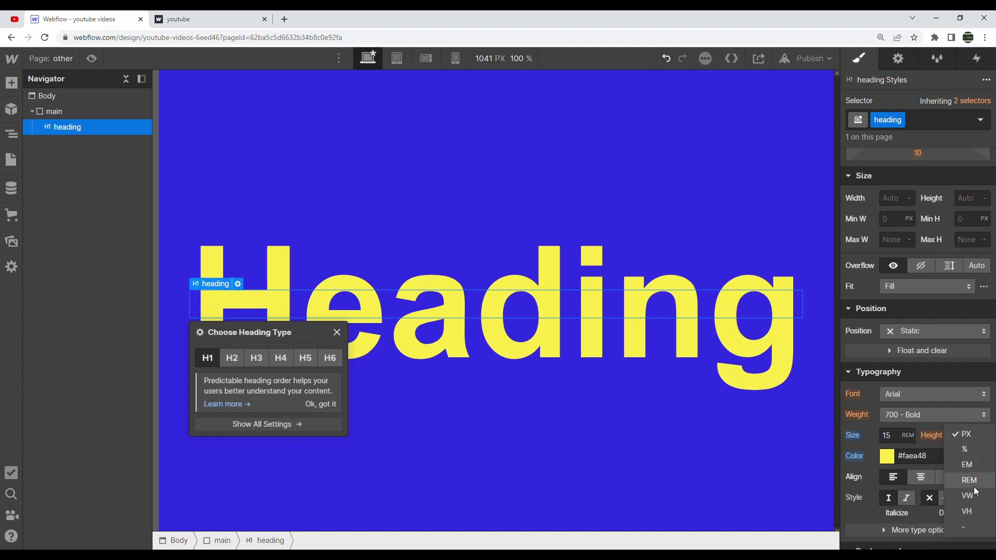
click(966, 528)
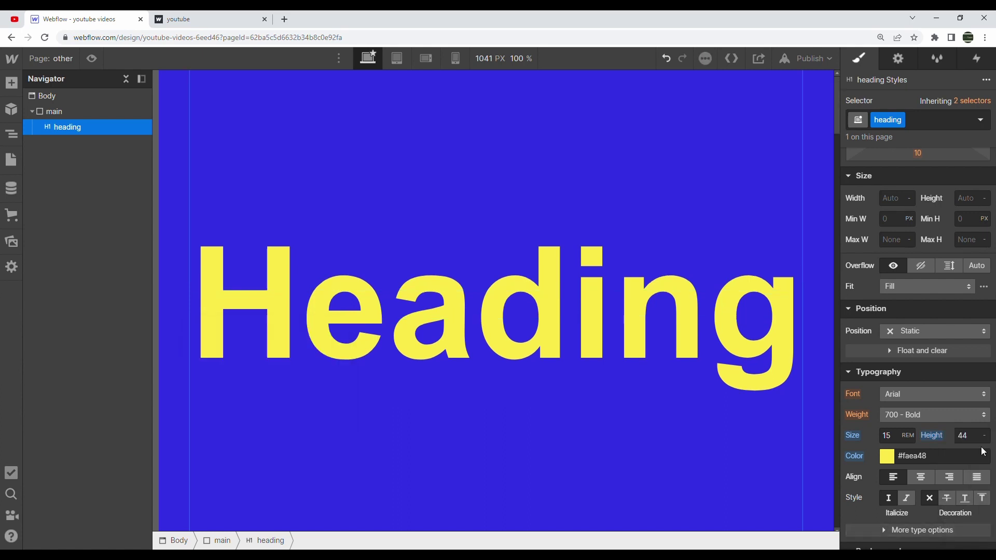
- Set the heading's unitless line height to 1
click(980, 442)
text(1)
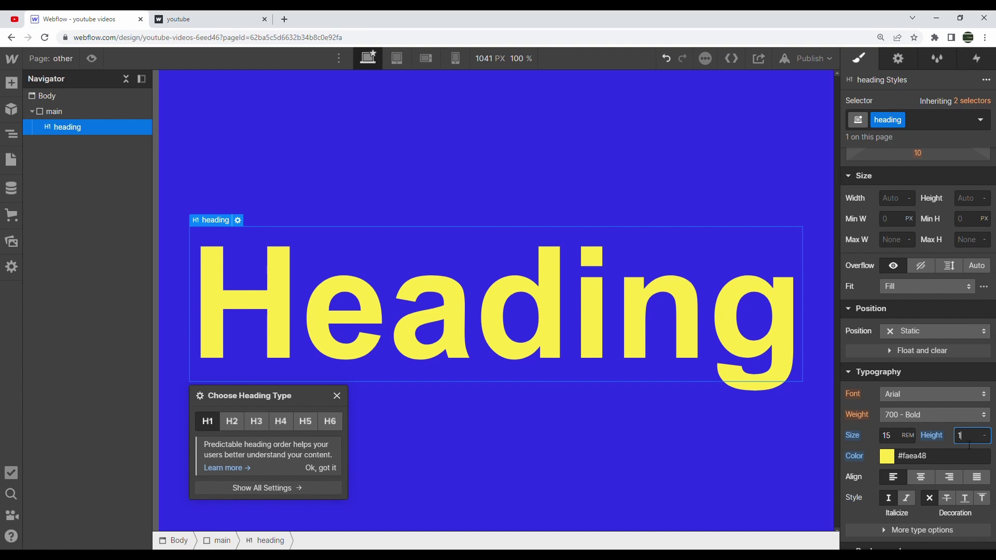
double_click(961, 438)
key(Return)
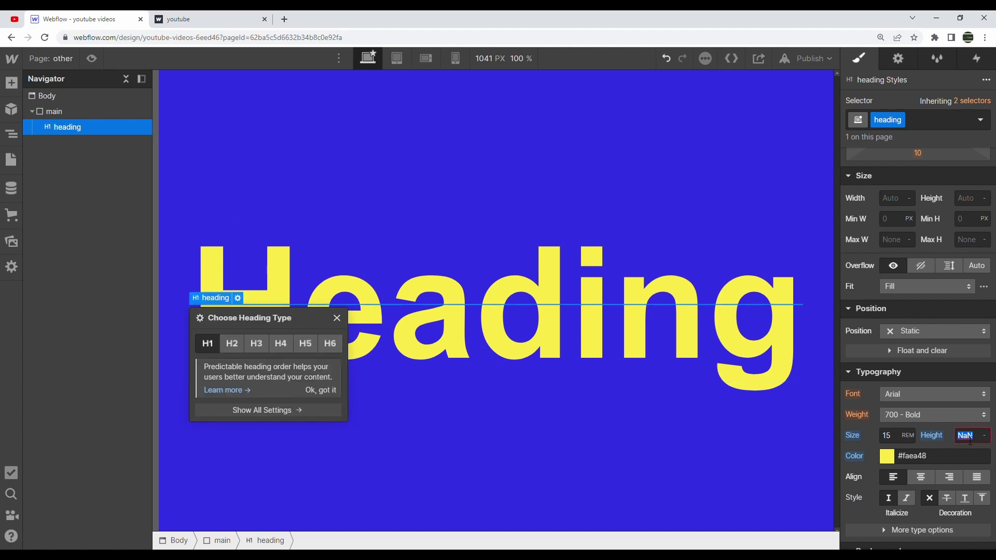
key(Return)
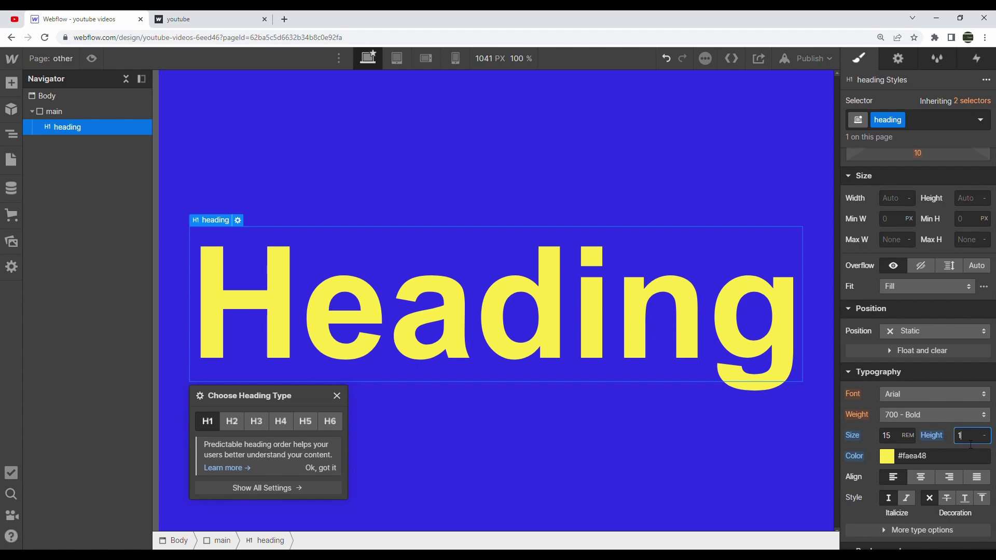
key(Up)
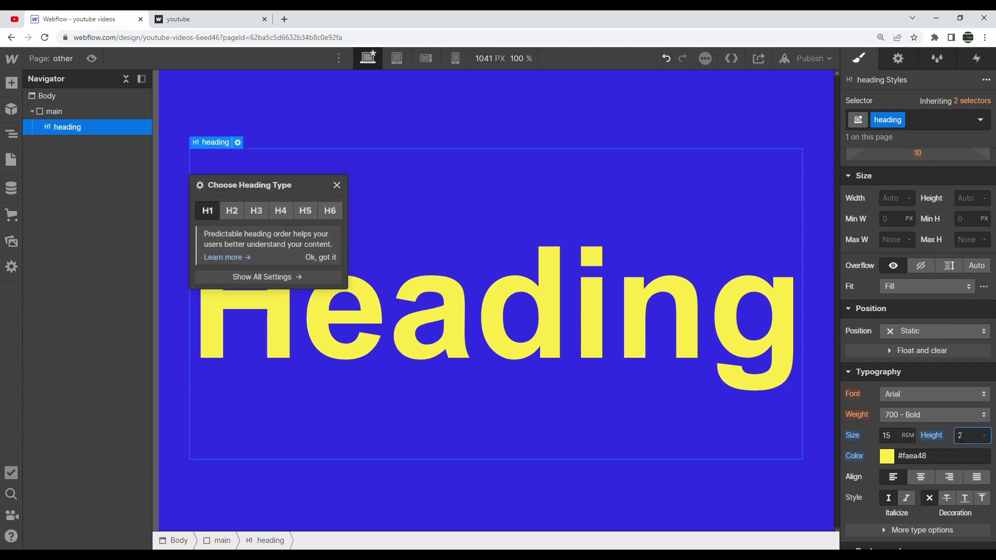
key(Down)
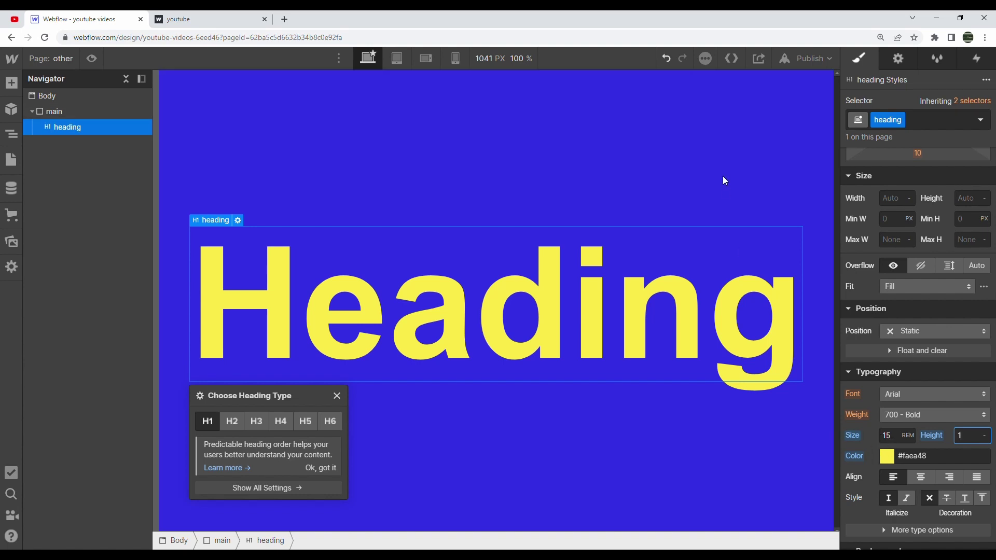
- Replace the heading text with HOVER and collapse main in the Navigator
click(651, 271)
double_click(627, 287)
key(ctrl+a)
text(HOVER)
key(Escape)
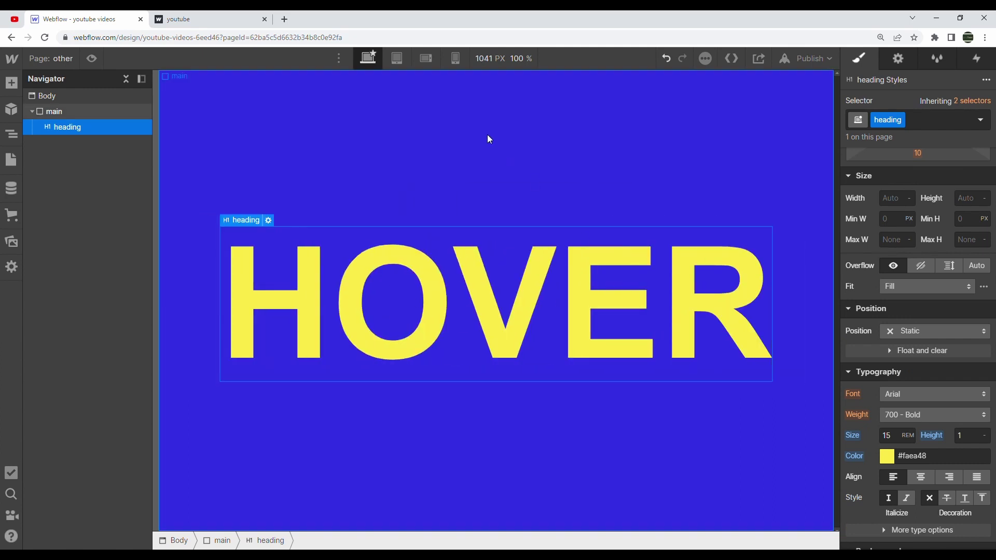
click(487, 135)
click(31, 111)
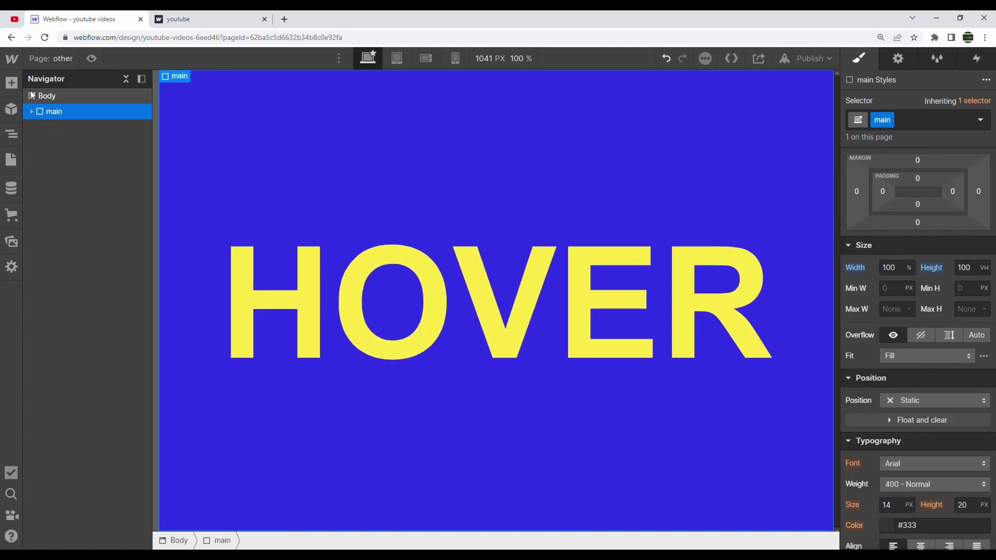
- Add another Div Block under Body with the class cursor-wrapper
click(17, 82)
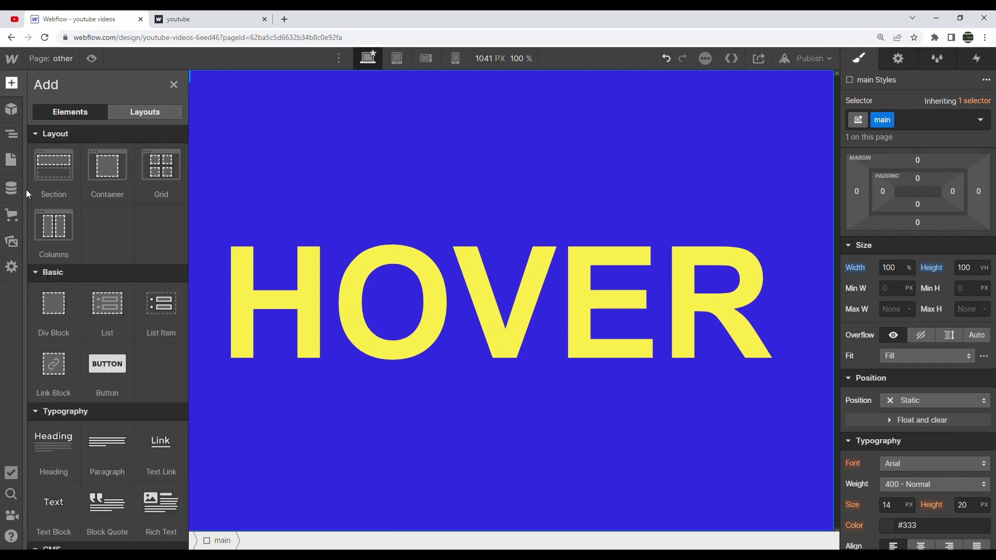
drag(53, 306, 83, 171)
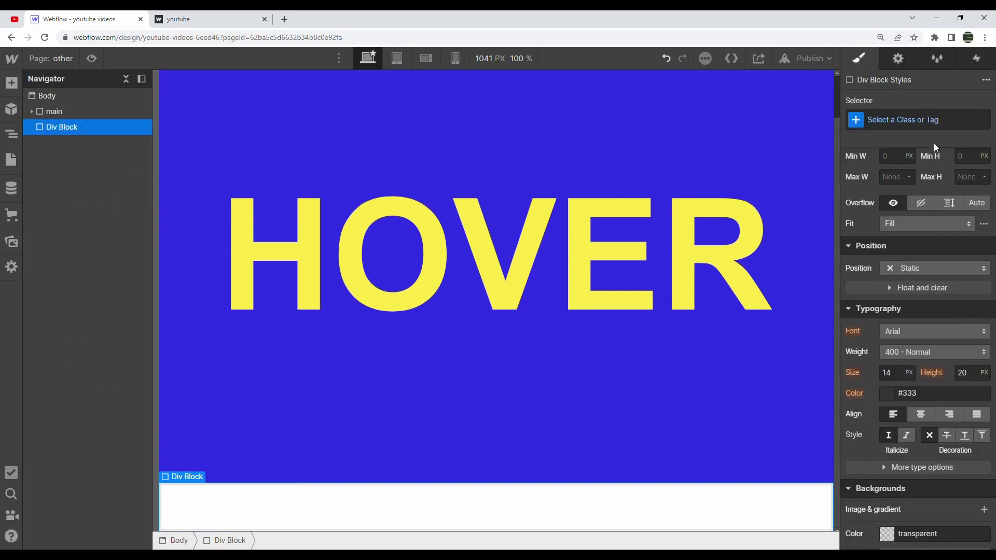
click(928, 121)
text(cursor-wrapper)
key(Return)
- Make cursor-wrapper 100% wide and 100vh tall, a flex container centred both ways
click(894, 329)
text(100%)
key(Tab)
text(100vh)
key(Return)
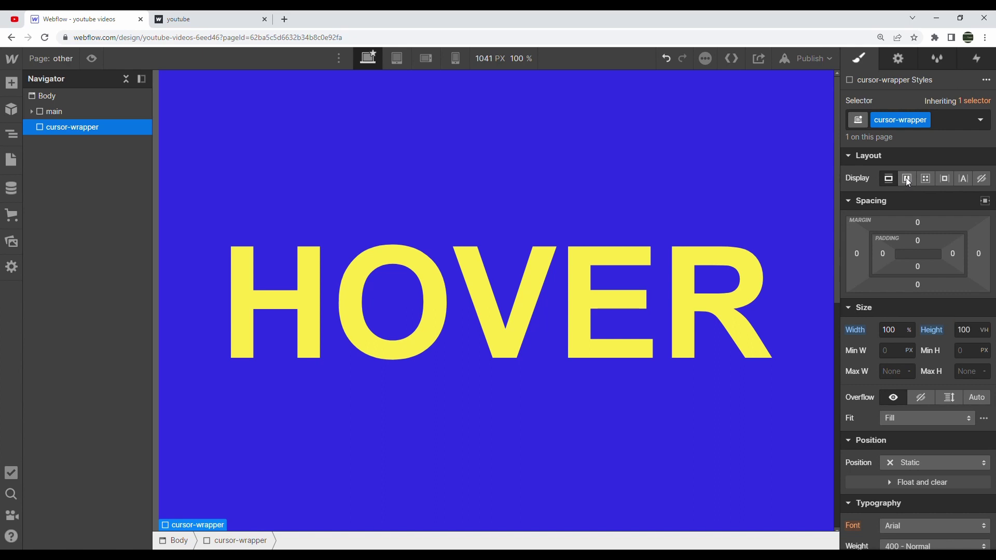
click(906, 177)
click(915, 233)
click(914, 253)
- Position cursor-wrapper Fixed, Full screen, with z-index 9999
scroll(933, 311, down, 6)
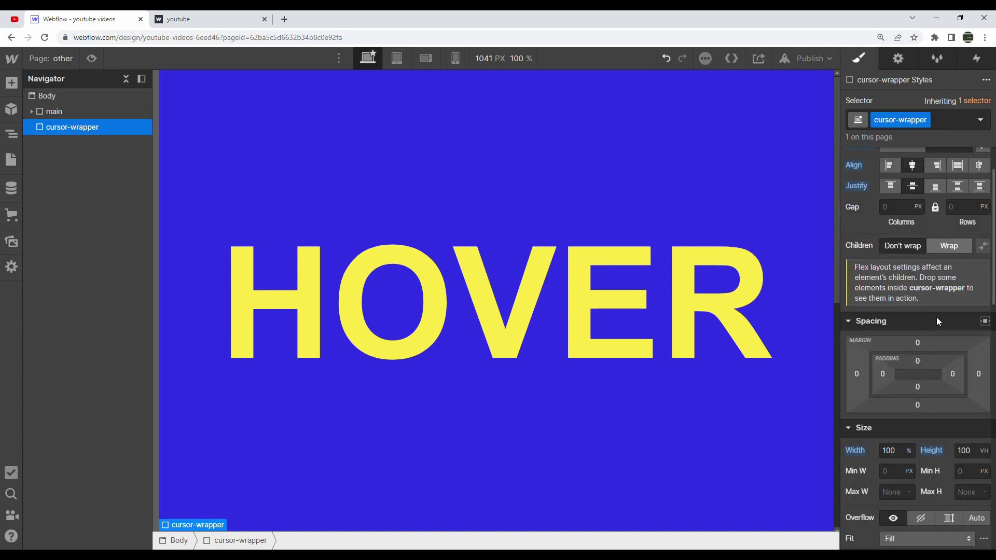
click(932, 328)
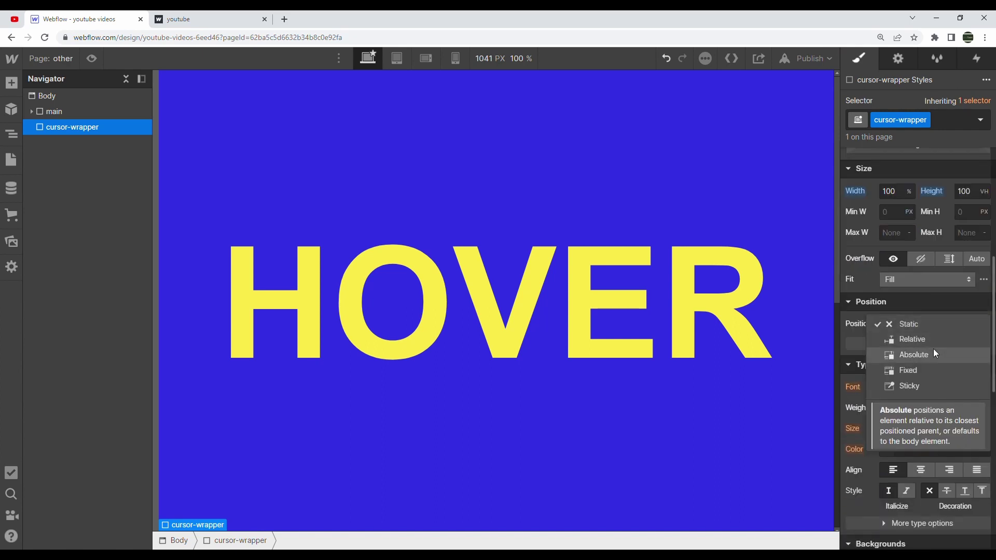
click(922, 375)
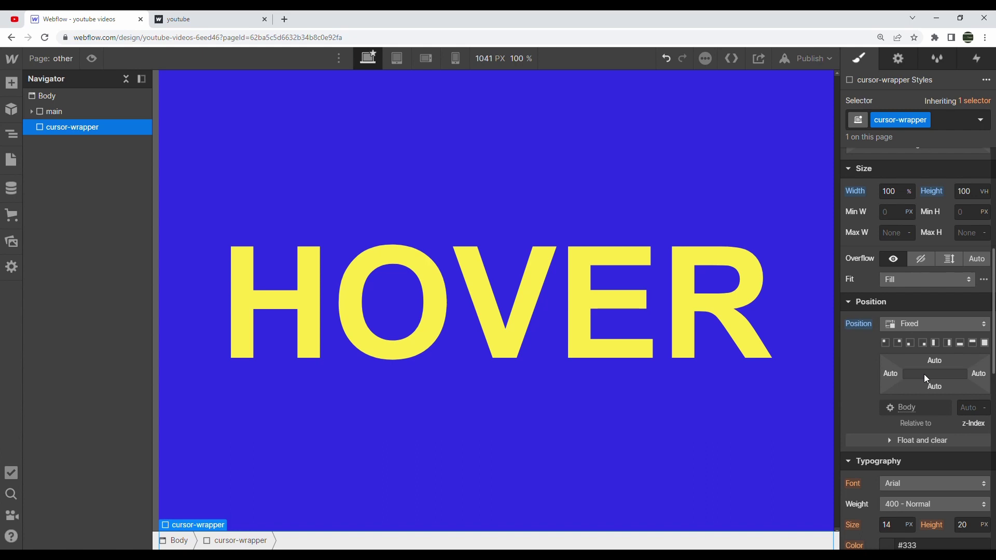
click(985, 344)
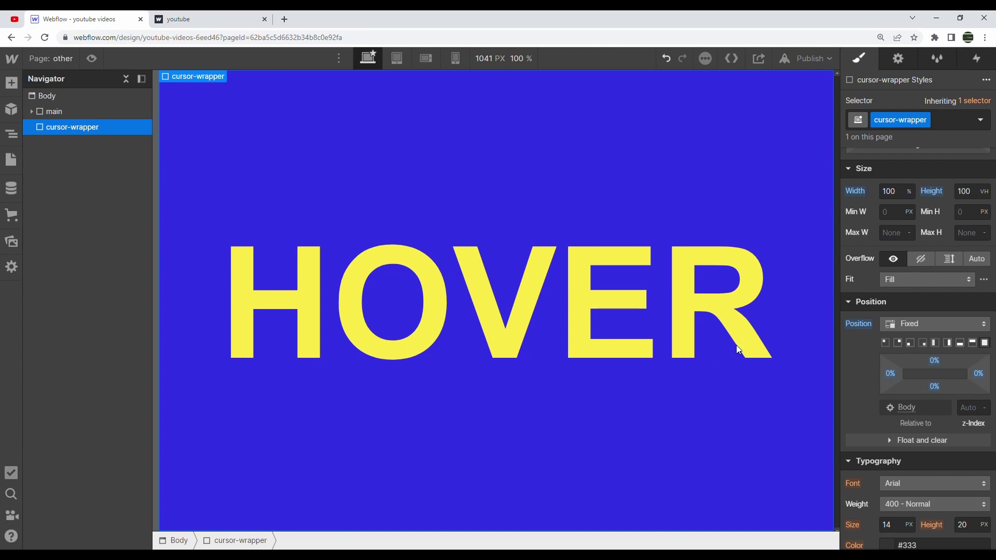
click(978, 412)
text(9999)
click(407, 218)
- Place a new Div Block inside cursor-wrapper with the class cursor
click(11, 83)
drag(53, 310, 125, 141)
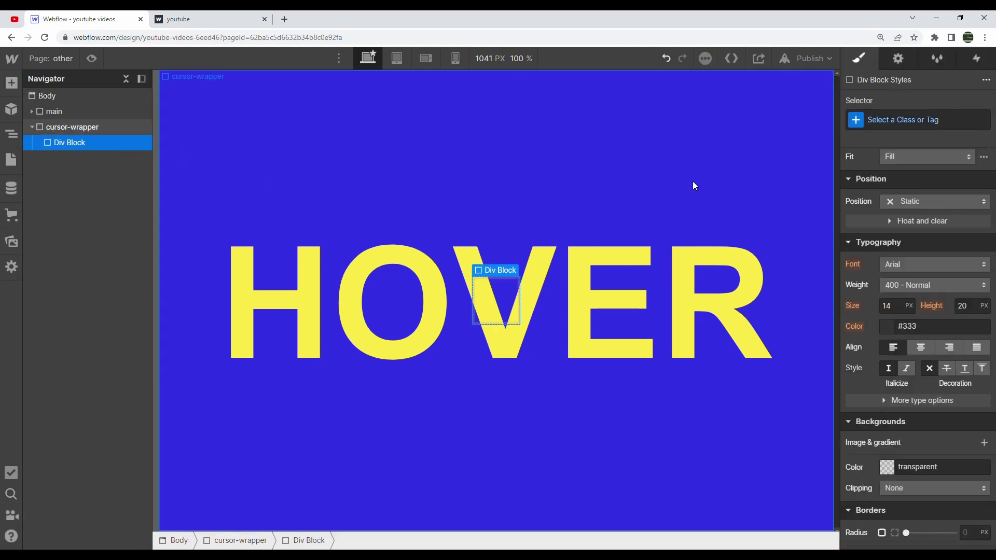
click(869, 118)
text(cursor)
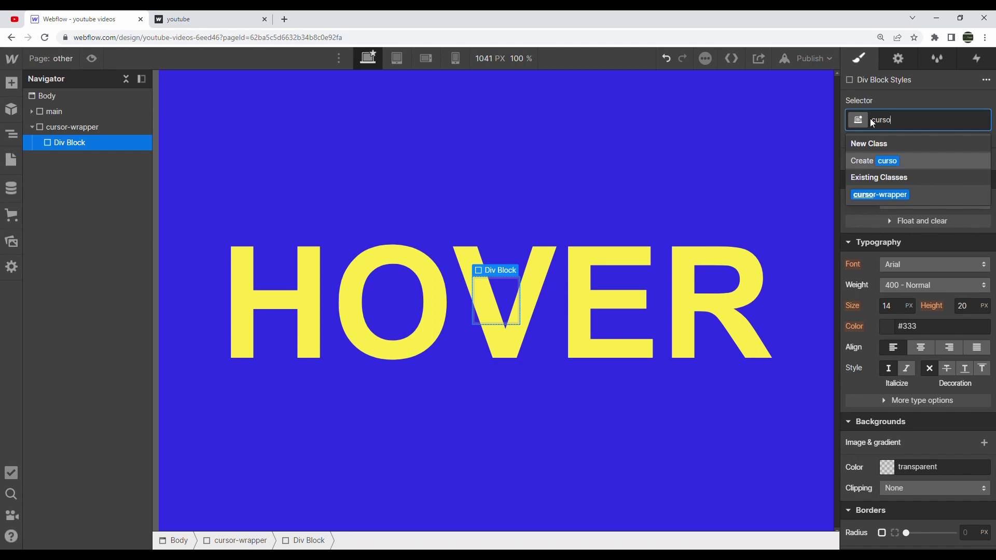
key(Return)
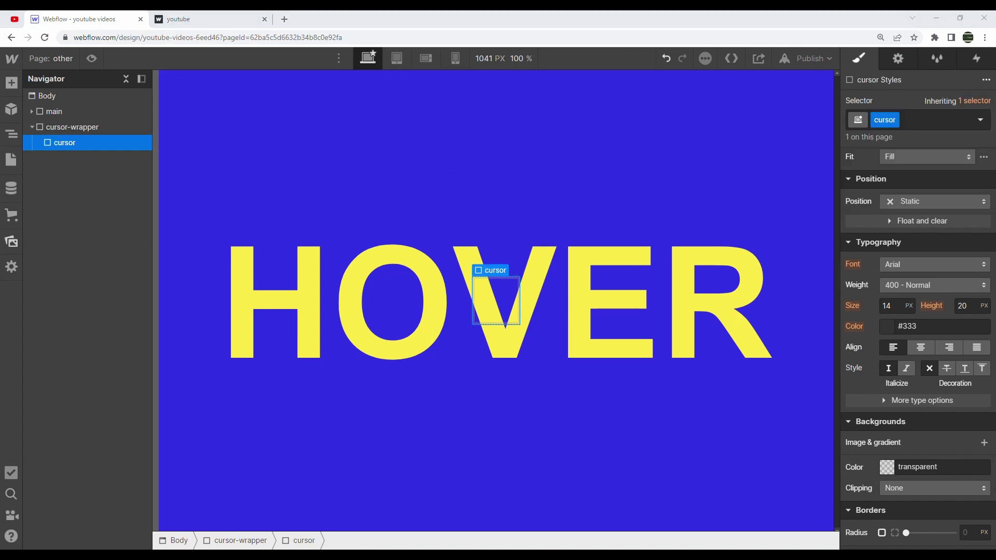
- Size the cursor div to 15rem wide by 15rem tall
scroll(919, 287, up, 5)
click(891, 395)
text(15rem)
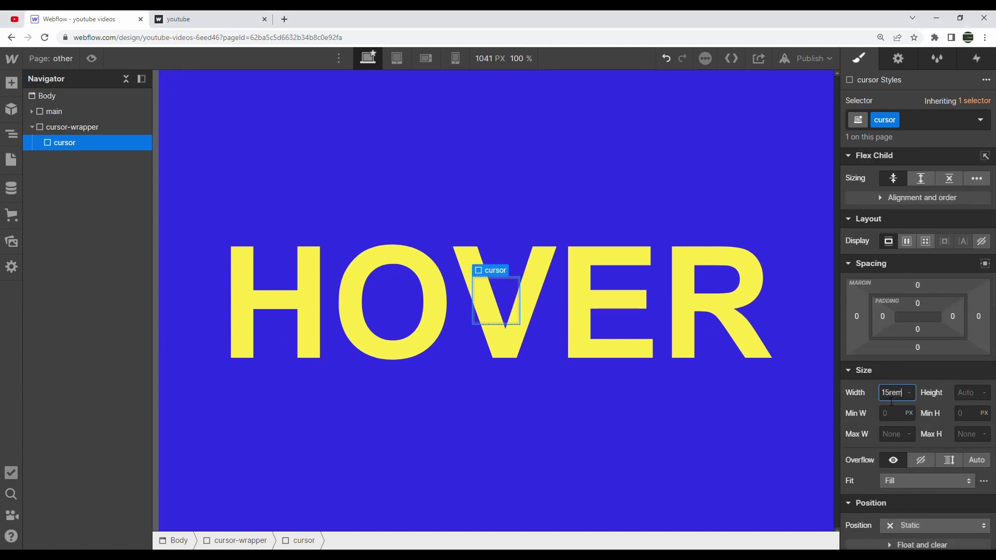
key(Tab)
text(15rem)
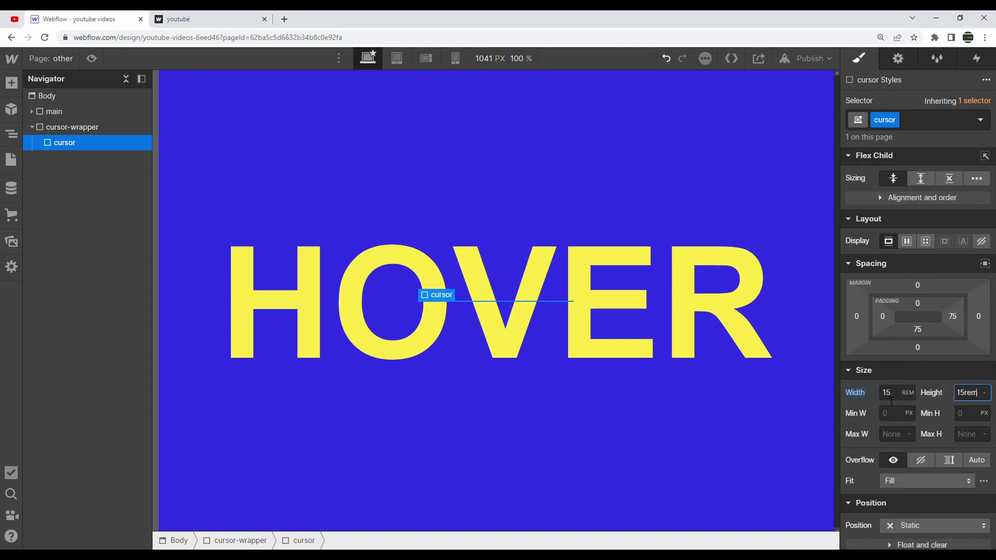
key(Return)
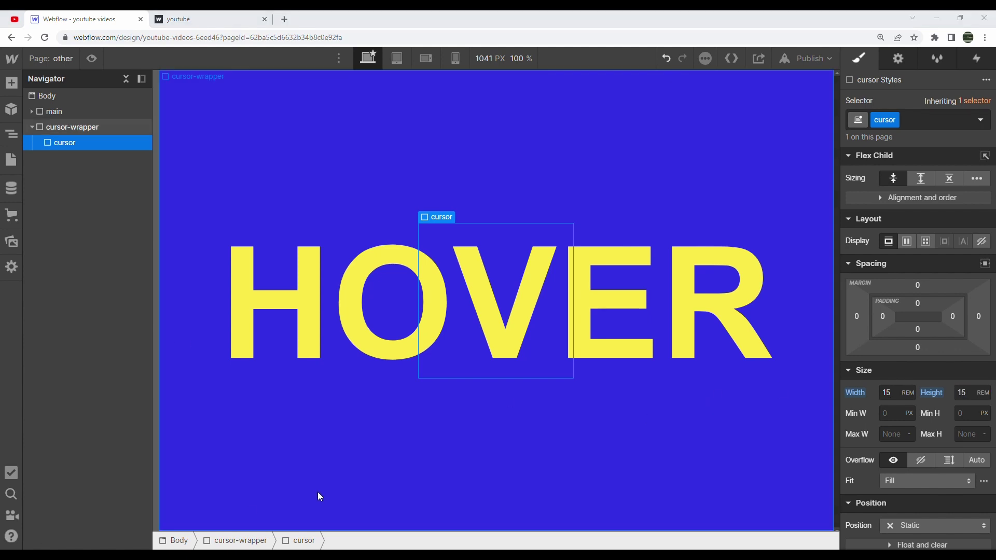
- Give the cursor a #f7fd04 yellow background and 50% corner radius
scroll(921, 385, down, 10)
click(916, 279)
text(#f7fd04)
key(Return)
scroll(912, 251, up, 3)
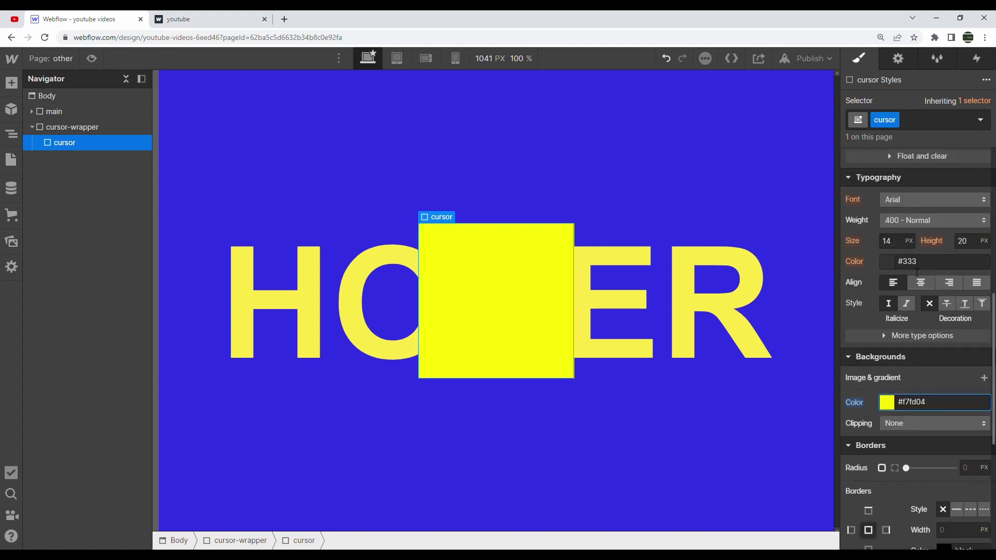
click(965, 468)
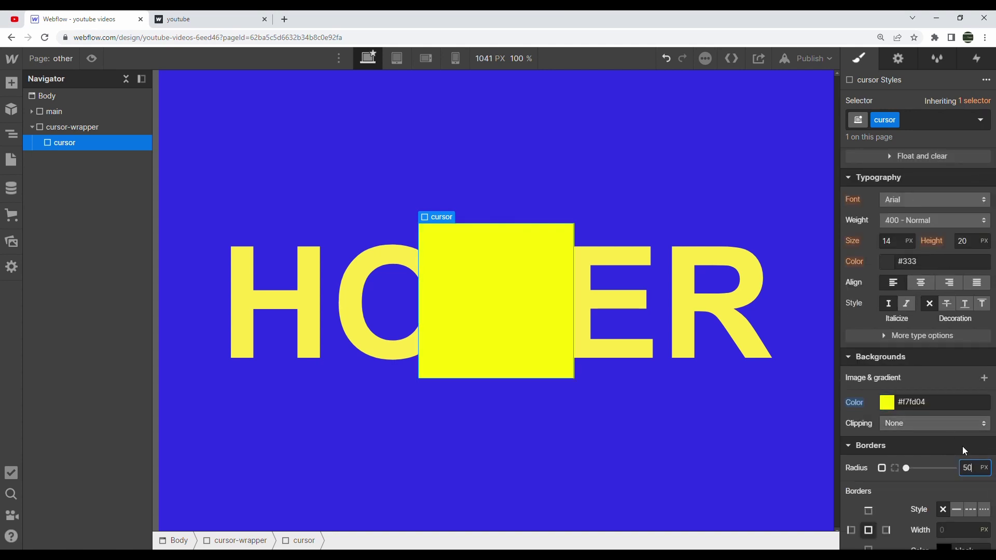
text(50%)
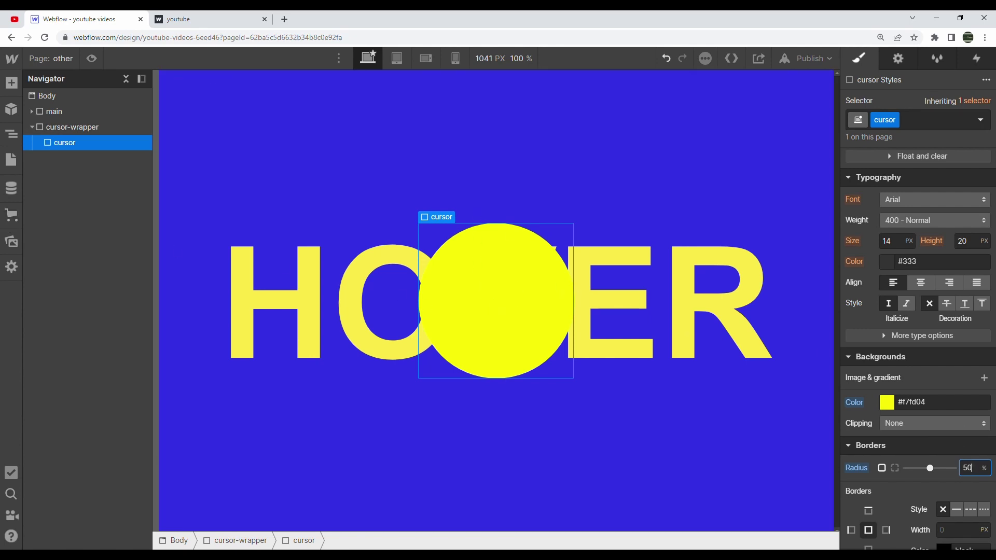
- Check the cursor circle on the published site tab, then return to the Designer
click(630, 132)
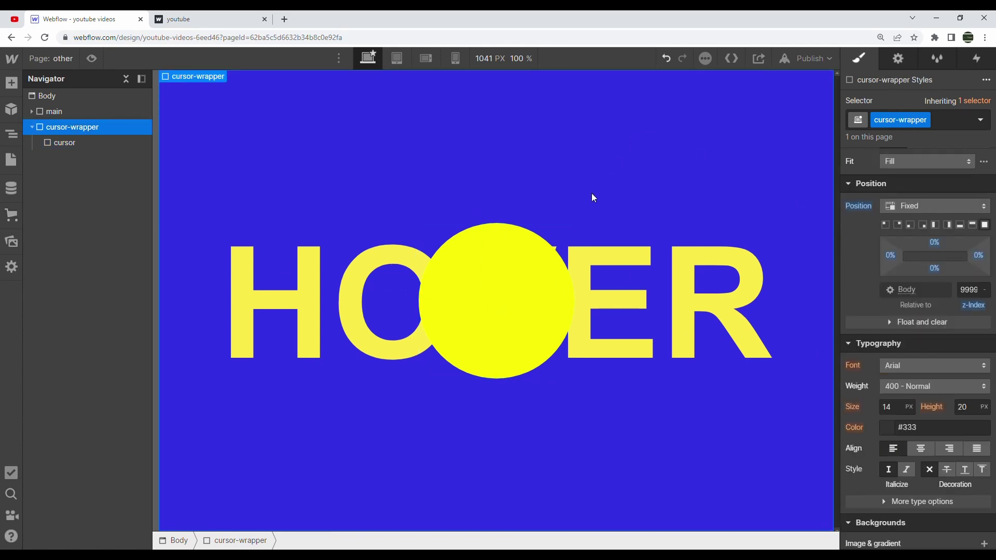
click(522, 256)
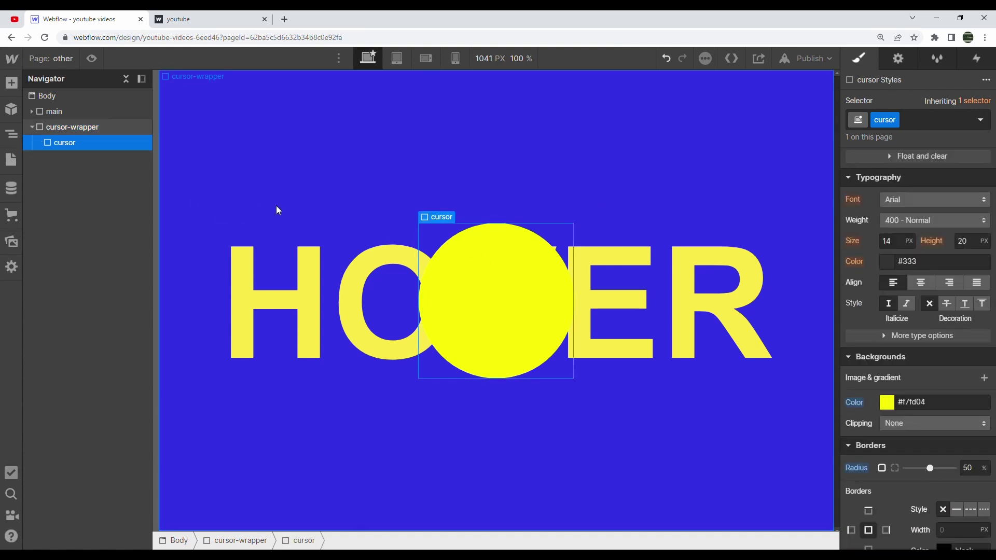
click(225, 94)
key(ctrl+Tab)
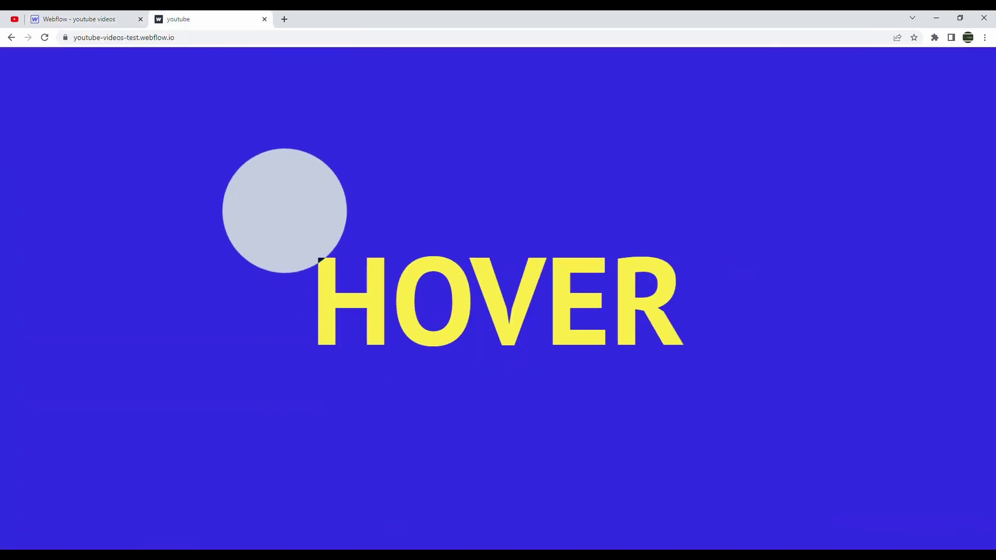
key(ctrl+Tab)
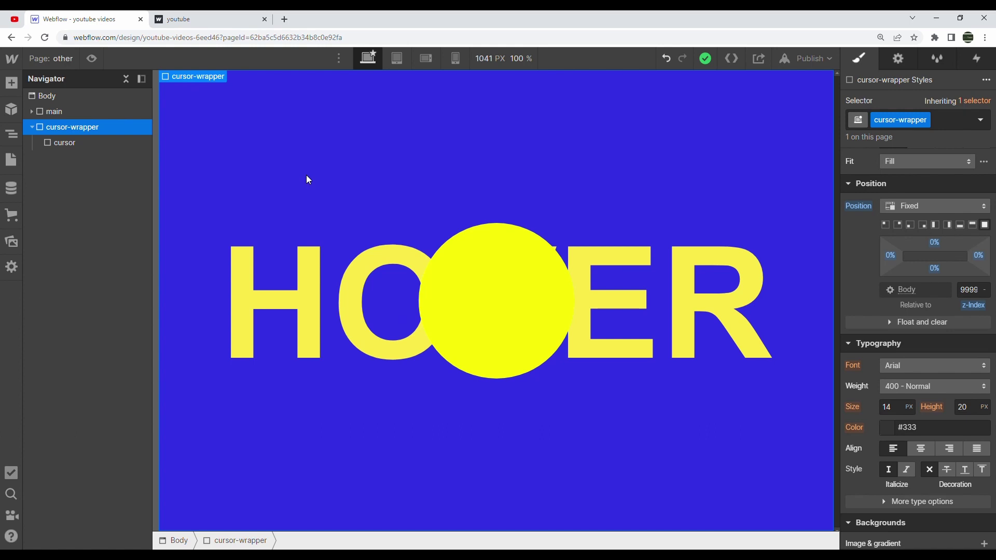
- Set cursor-wrapper's blending mode to Difference
click(31, 127)
scroll(912, 322, down, 6)
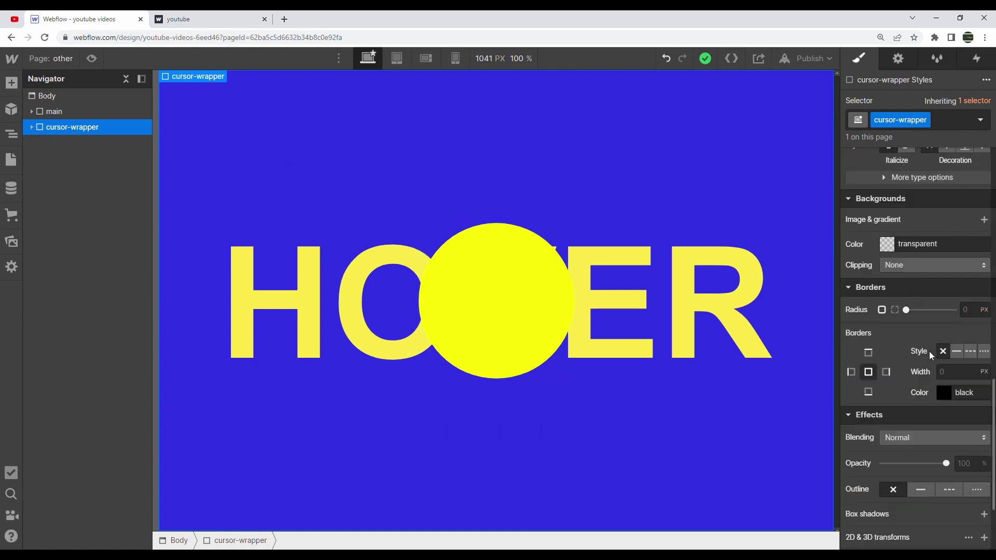
scroll(929, 350, down, 2)
click(894, 314)
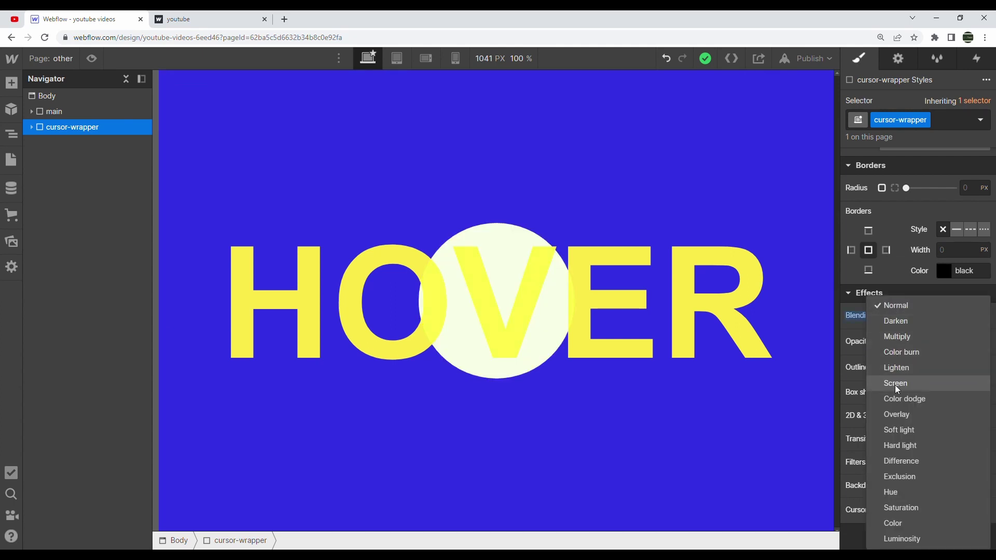
click(901, 461)
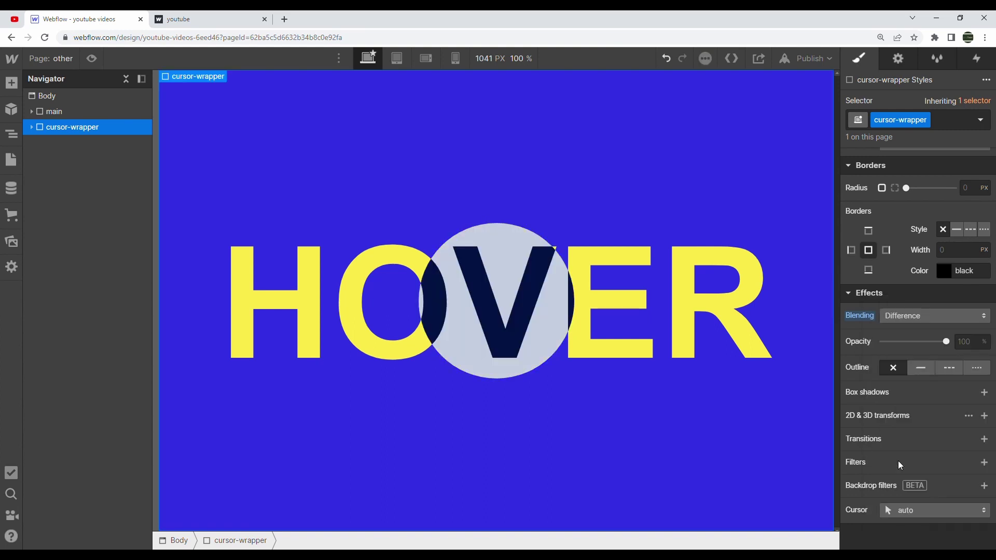
click(900, 316)
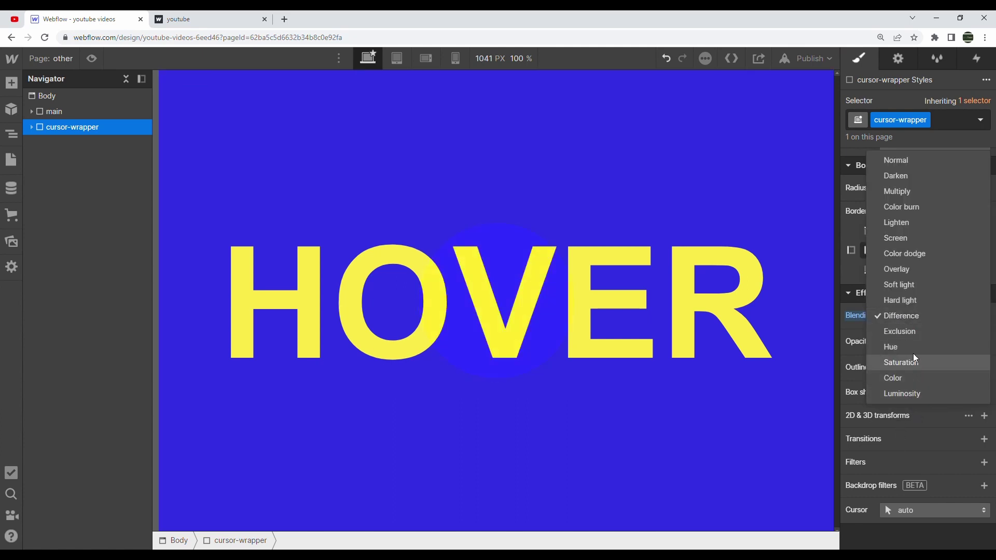
click(913, 316)
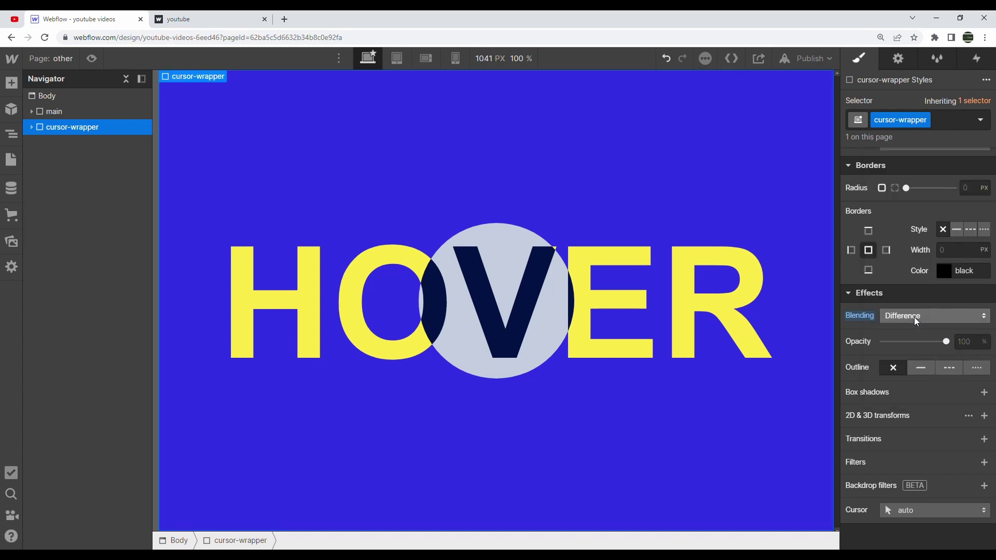
- Preview the page to see the circle invert the HOVER letters
scroll(915, 337, up, 5)
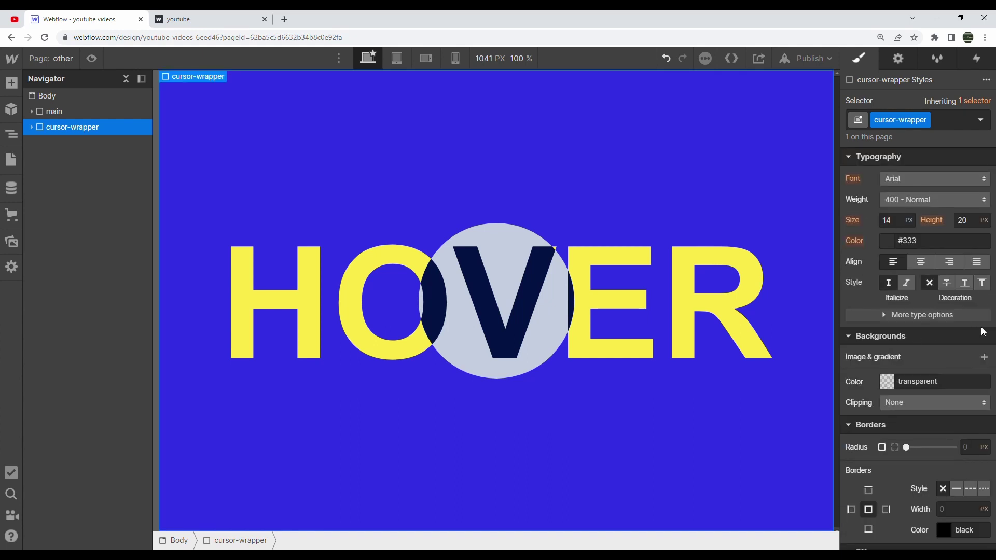
scroll(936, 328, down, 5)
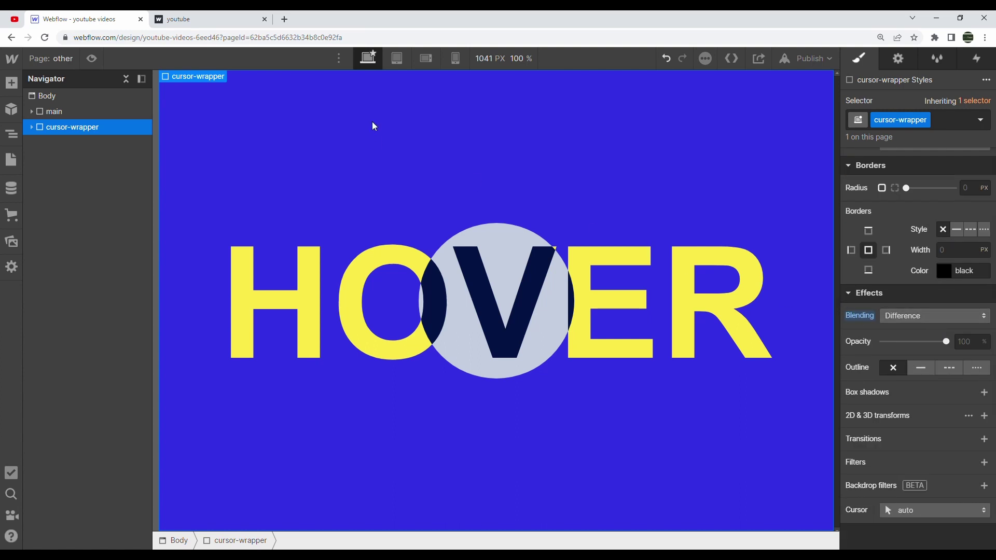
click(92, 58)
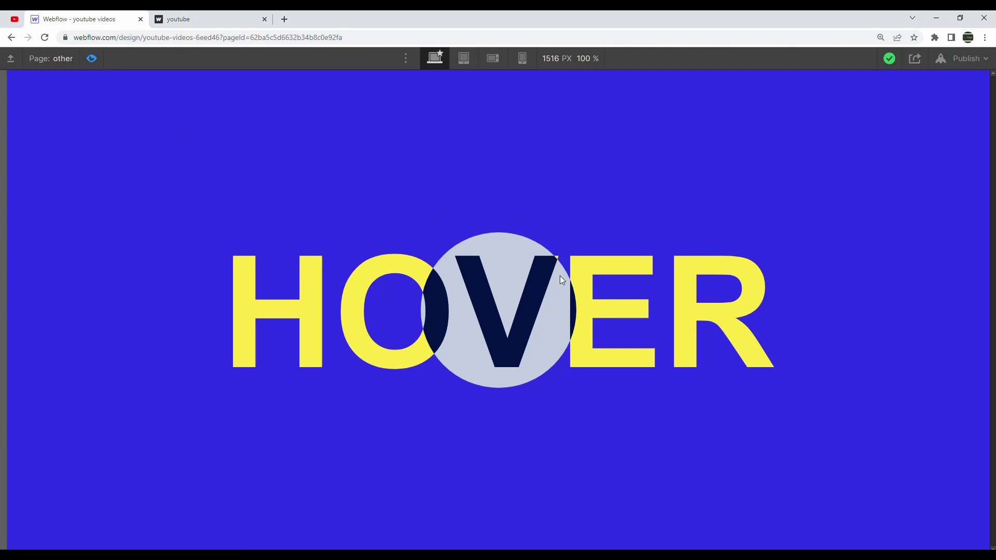
- Exit preview and show the Interactions panel for cursor-wrapper
click(92, 59)
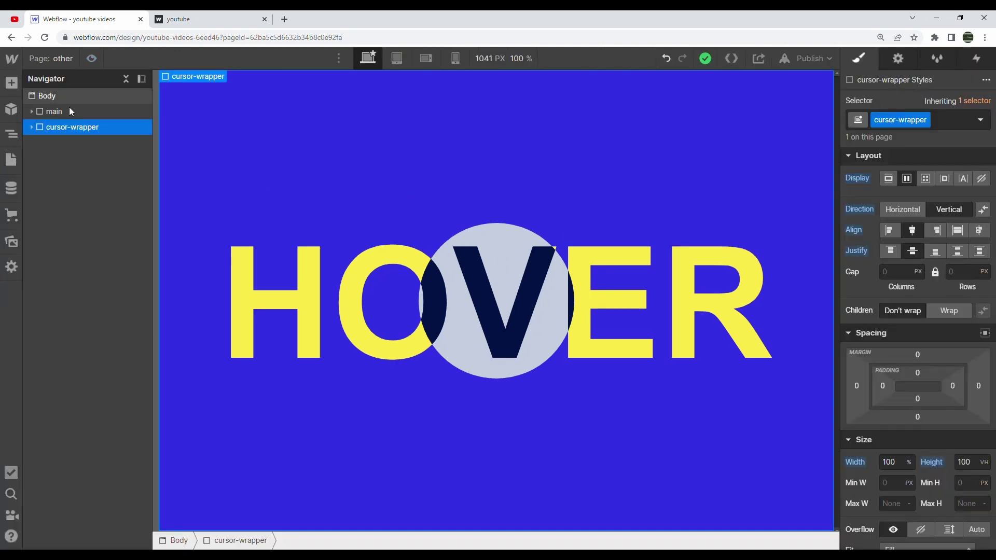
click(977, 61)
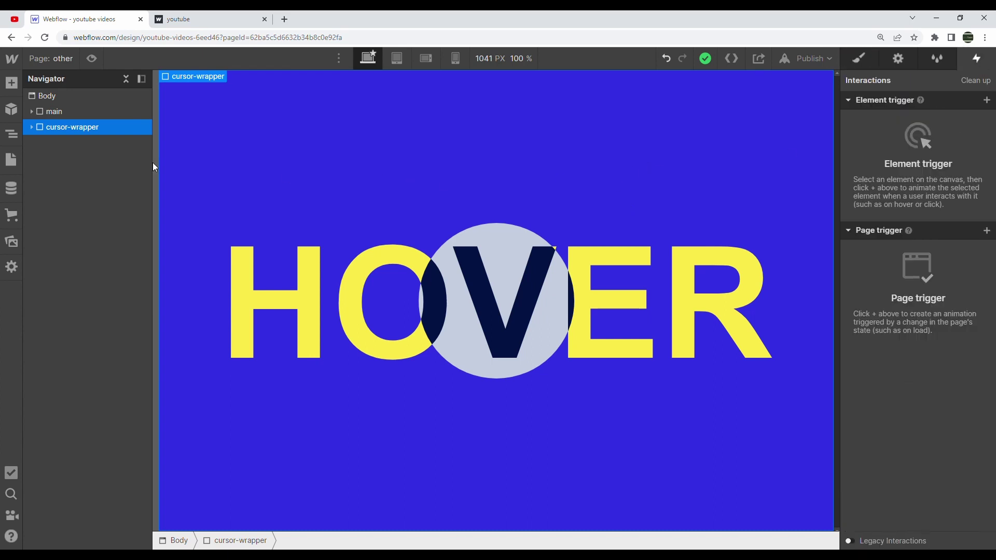
- Give Body a Mouse move in viewport trigger playing a new mouse animation 'cursor move'
click(54, 112)
click(54, 98)
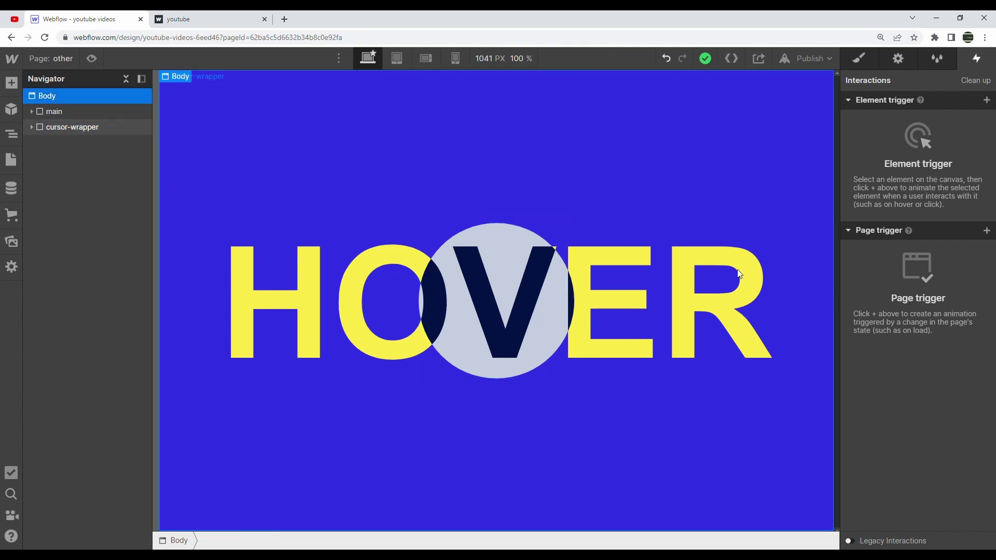
click(986, 230)
click(954, 253)
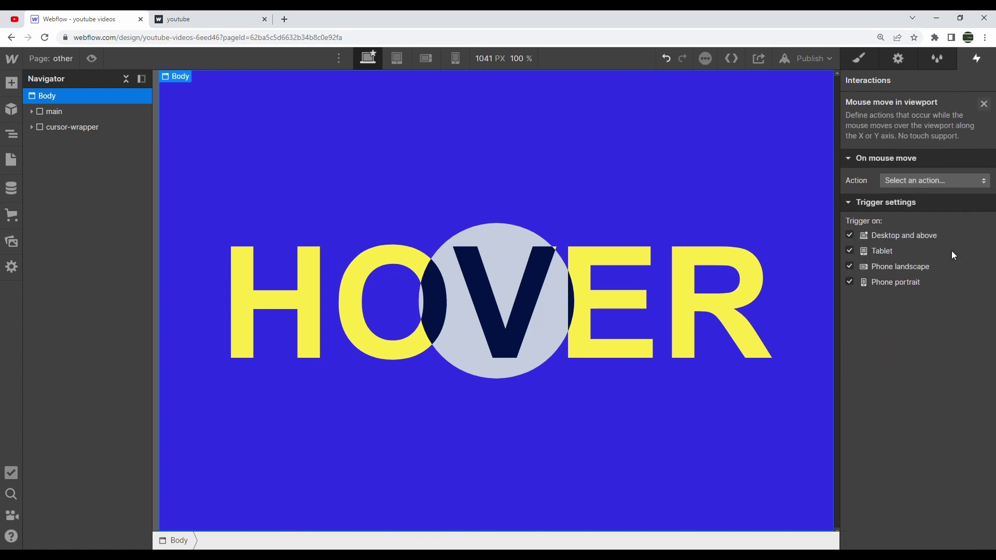
click(939, 185)
click(921, 211)
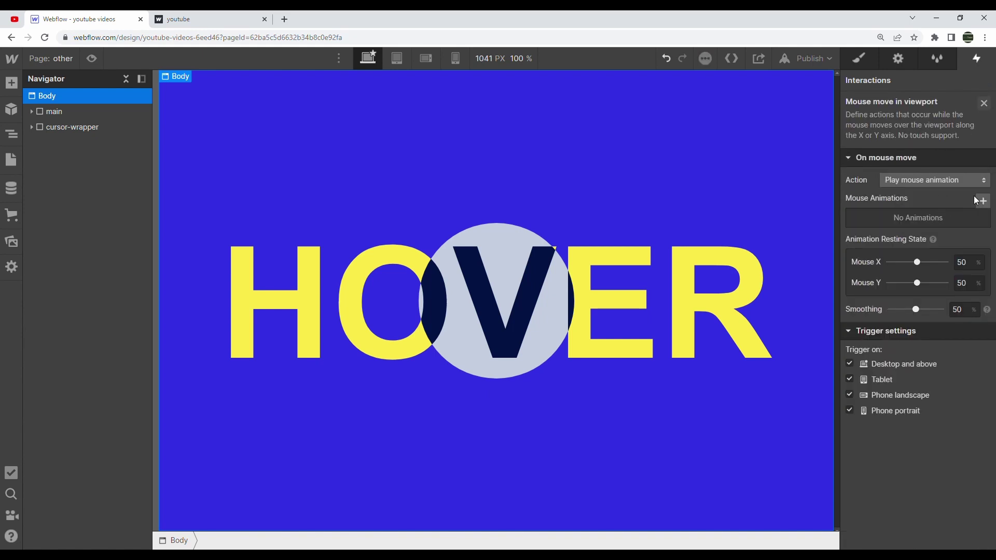
click(980, 201)
text(cursor move)
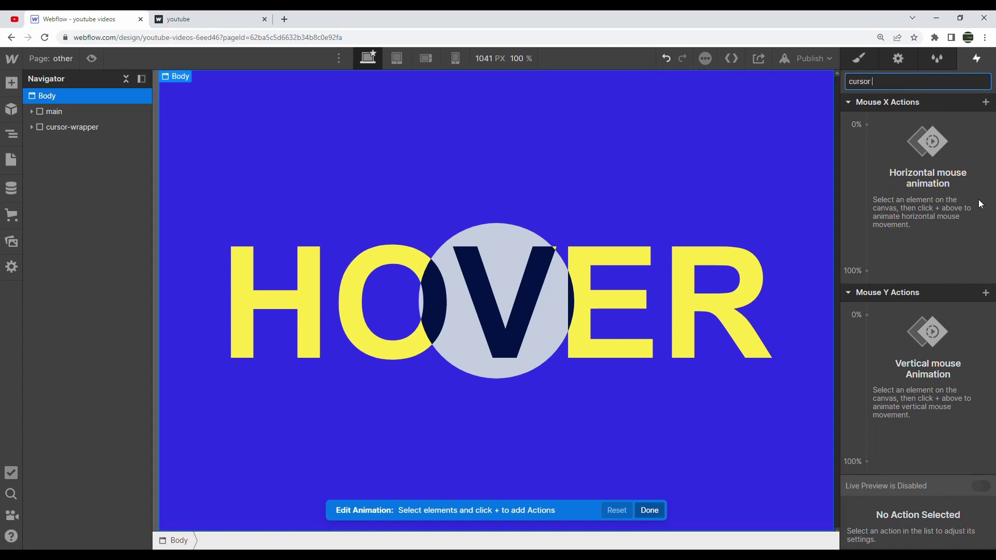
key(Return)
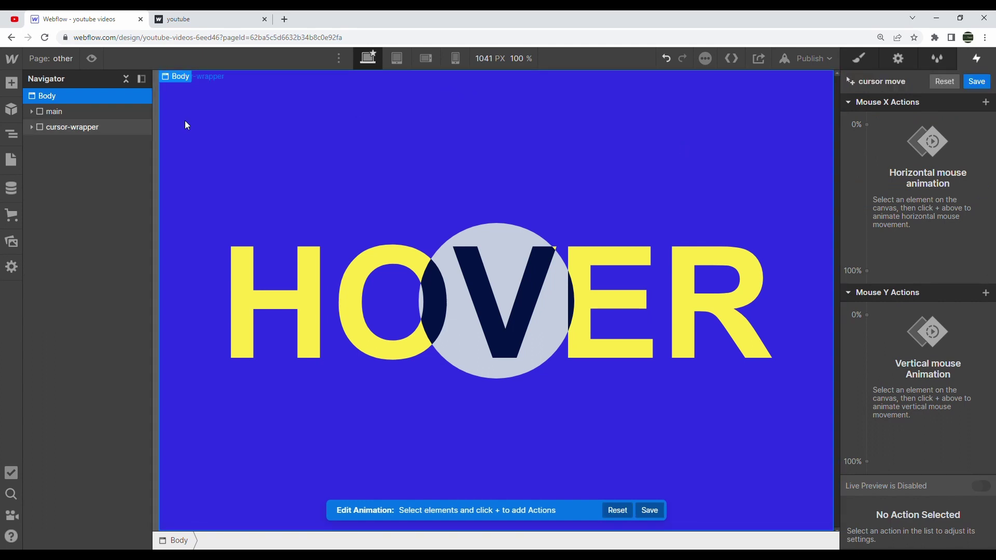
- Add a Mouse X move on the cursor circle from -50vw at 0% to 50vw at 100%
click(32, 127)
click(61, 143)
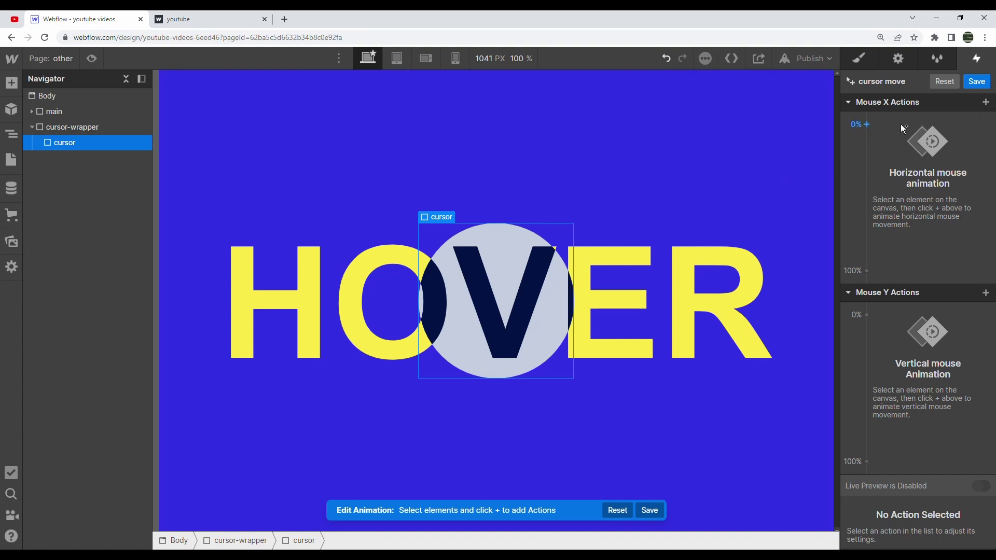
click(866, 124)
click(876, 164)
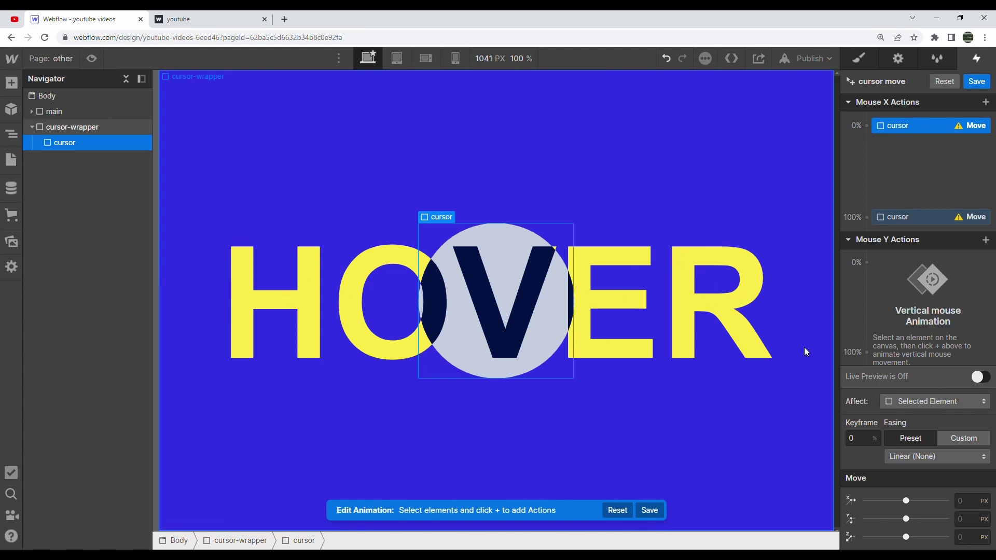
text(-50vw)
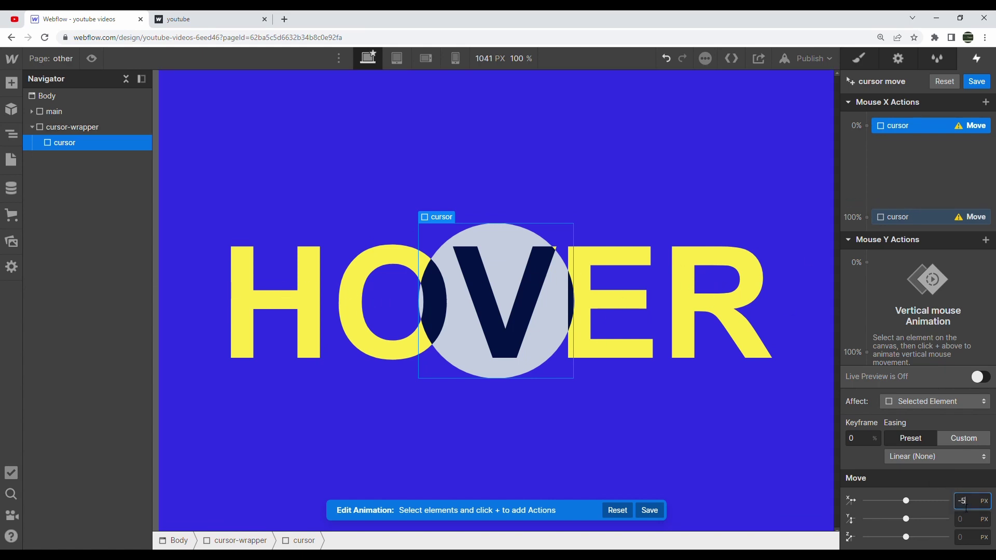
key(Return)
click(937, 224)
click(965, 500)
text(50vw)
key(Return)
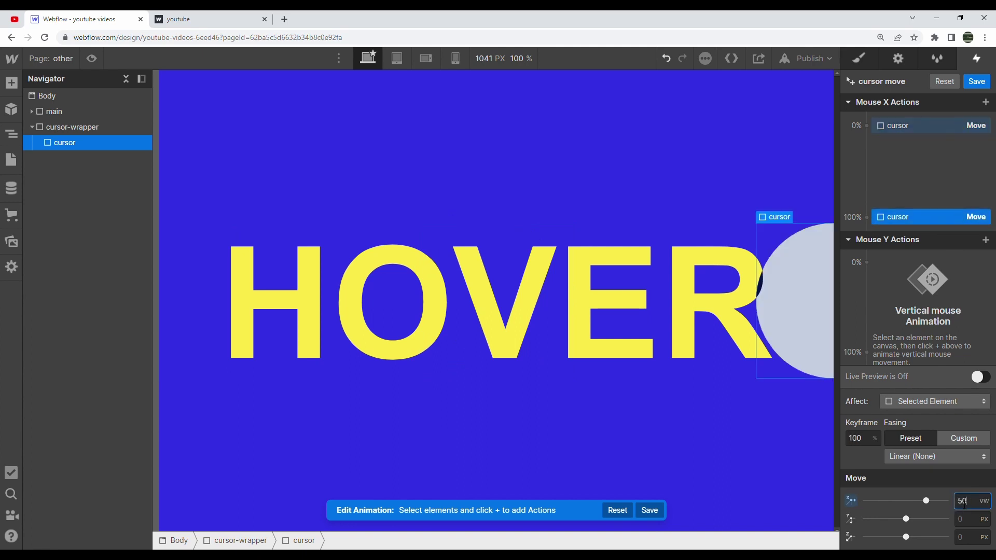
- Add a Mouse Y move on the cursor circle from -50vh at 0% to 50vh at 100%
click(864, 263)
click(878, 304)
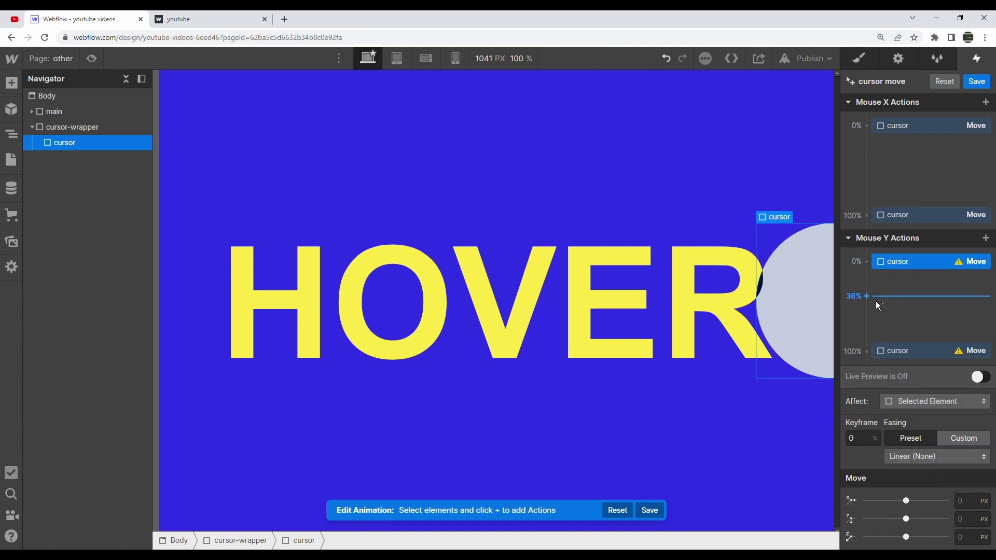
click(969, 521)
text(-50vh)
key(Return)
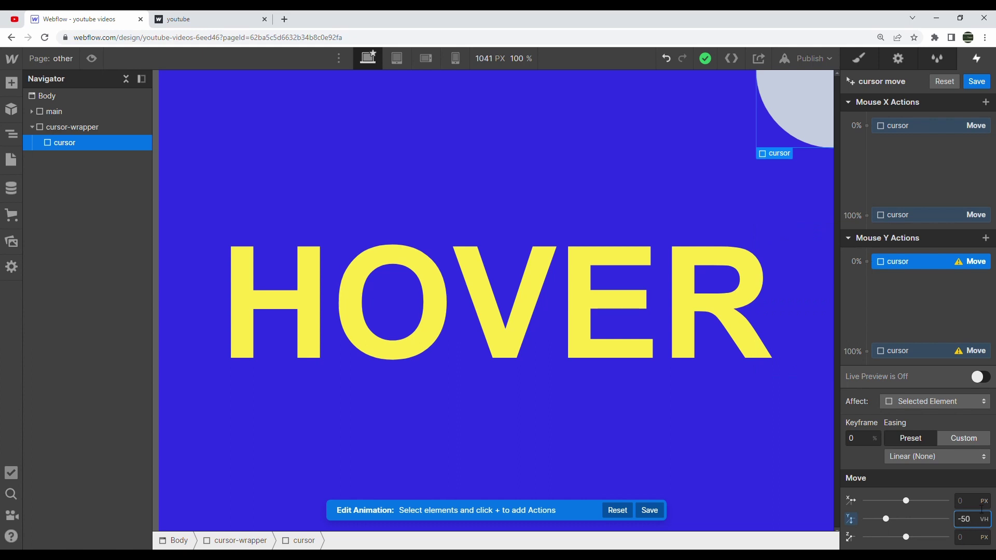
click(942, 354)
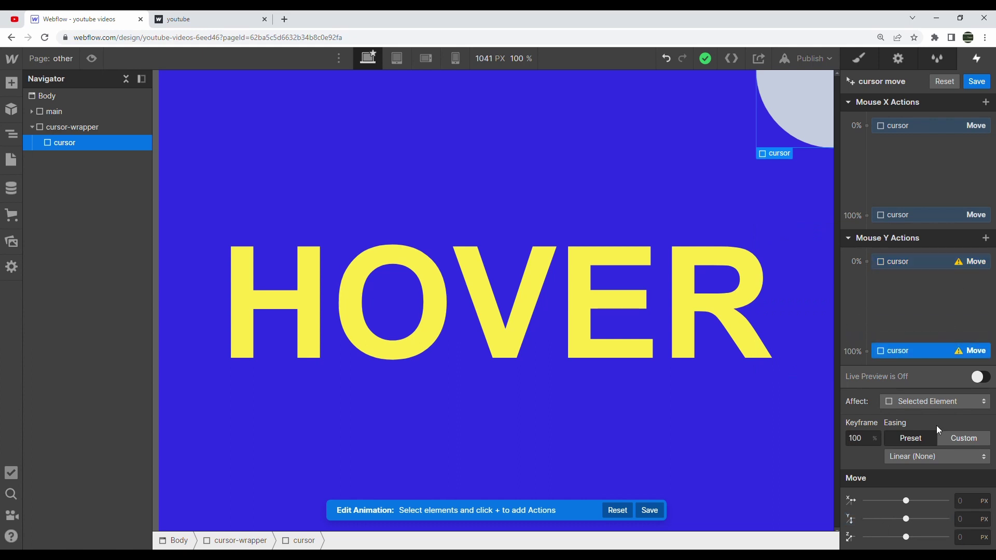
click(971, 520)
text(50vh)
key(Return)
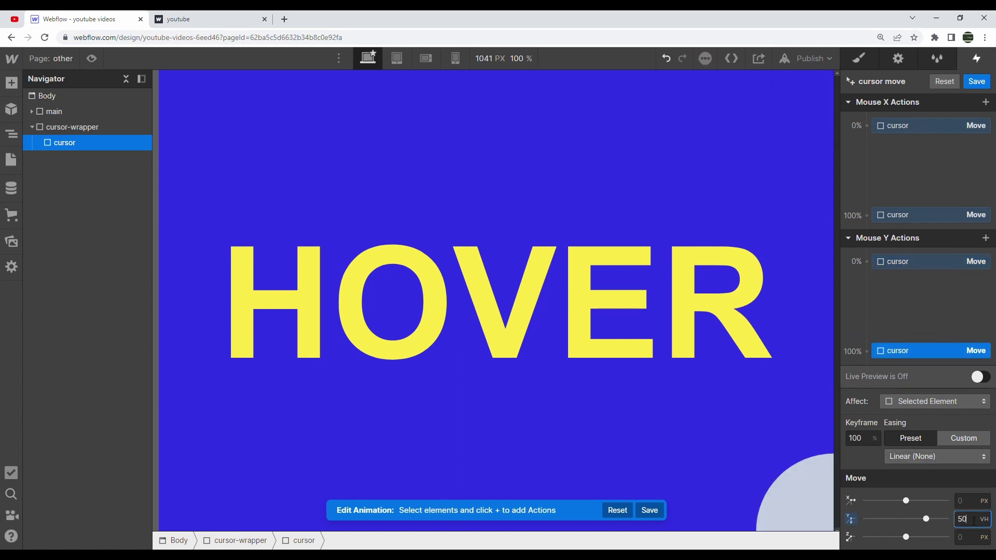
- Turn on Live Preview and save the cursor move animation
click(977, 378)
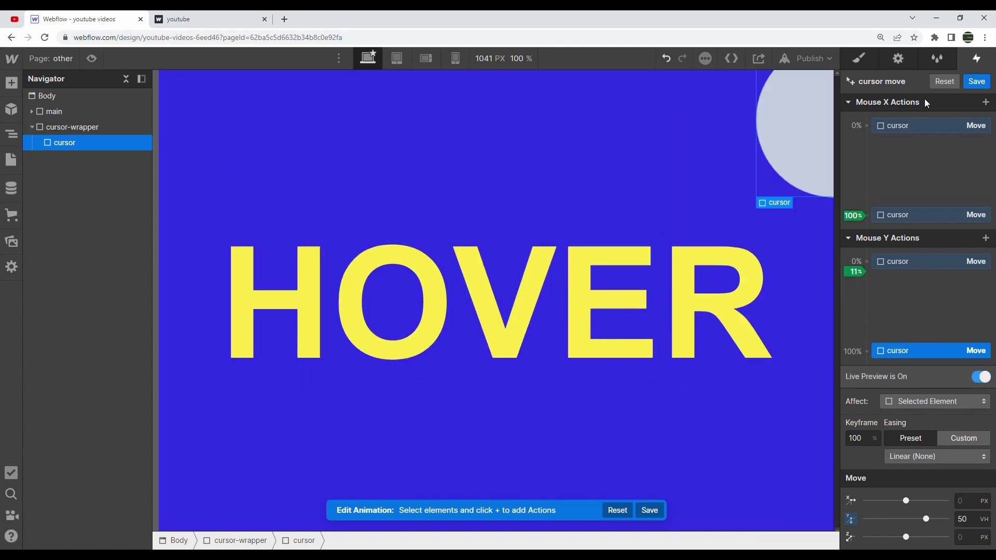
click(976, 82)
click(859, 58)
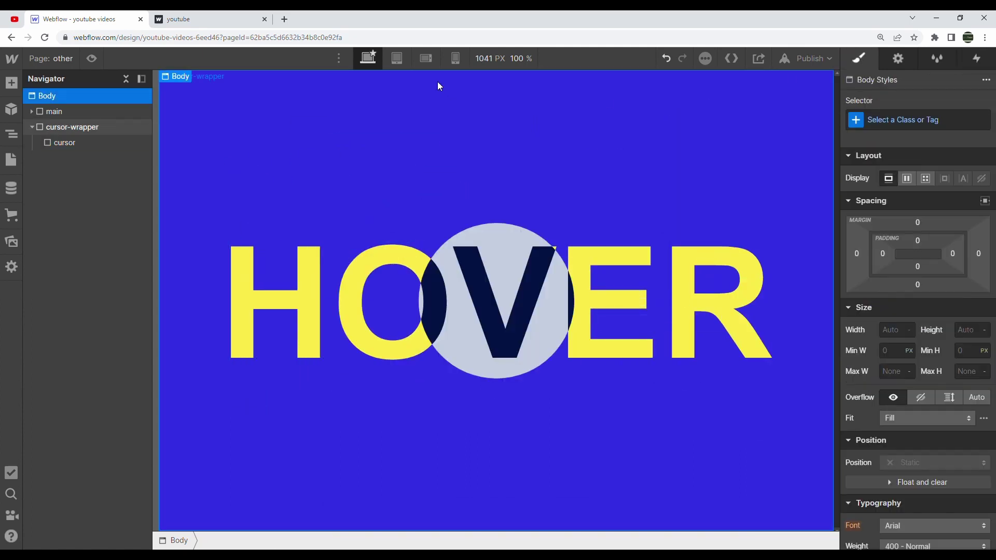
click(92, 58)
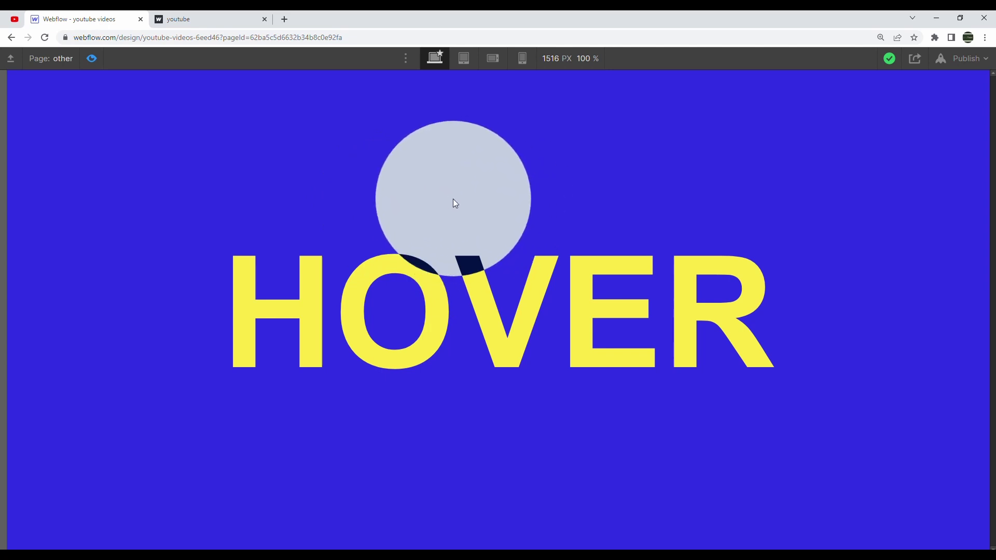
click(93, 59)
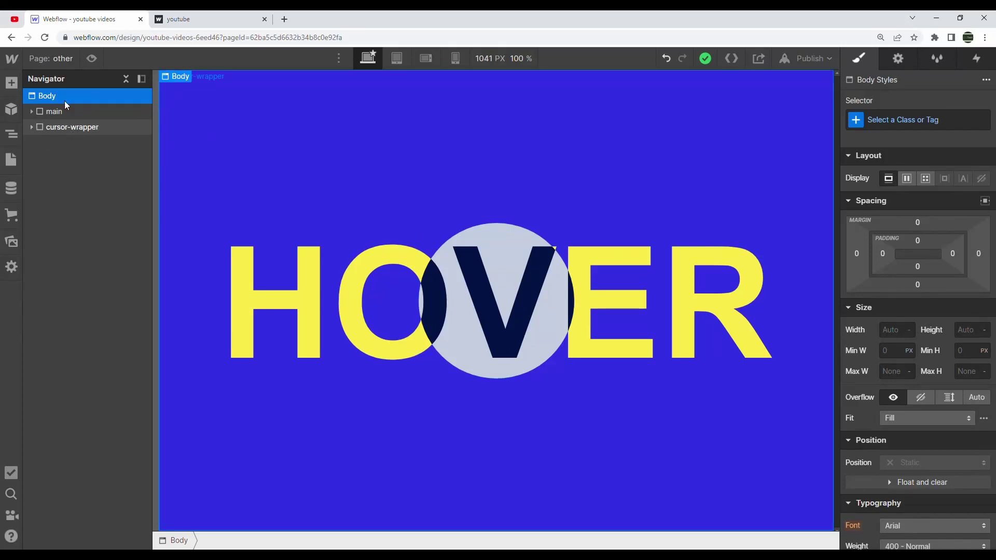
click(92, 59)
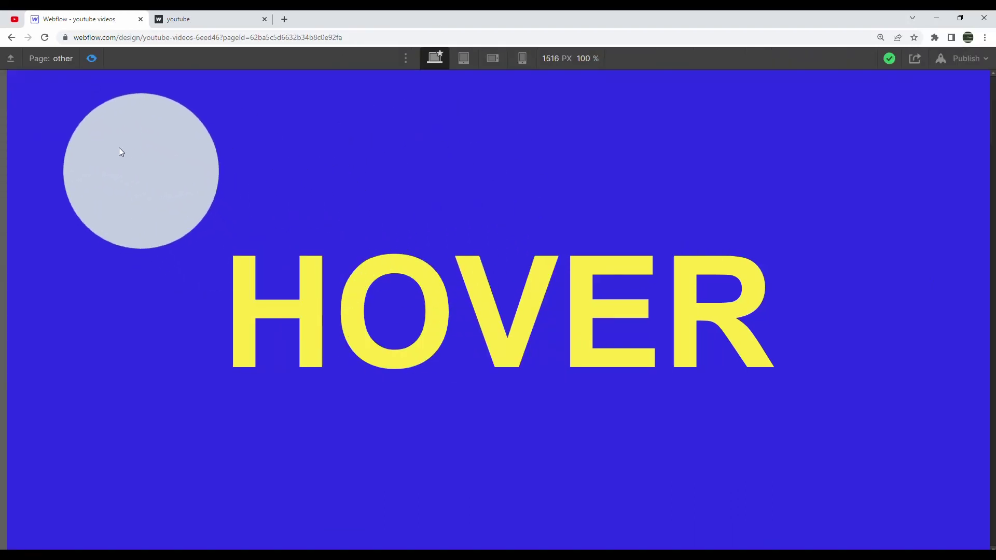
click(93, 60)
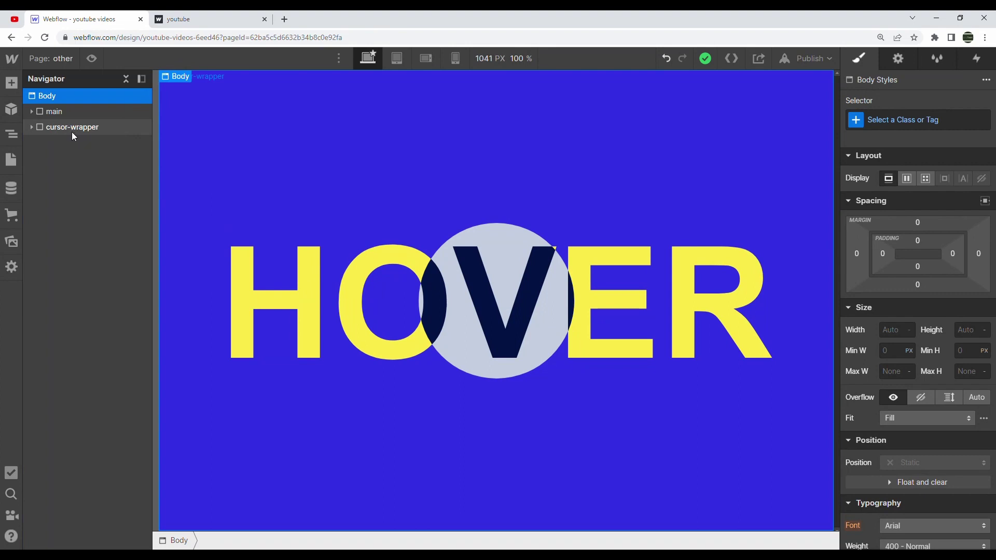
click(73, 130)
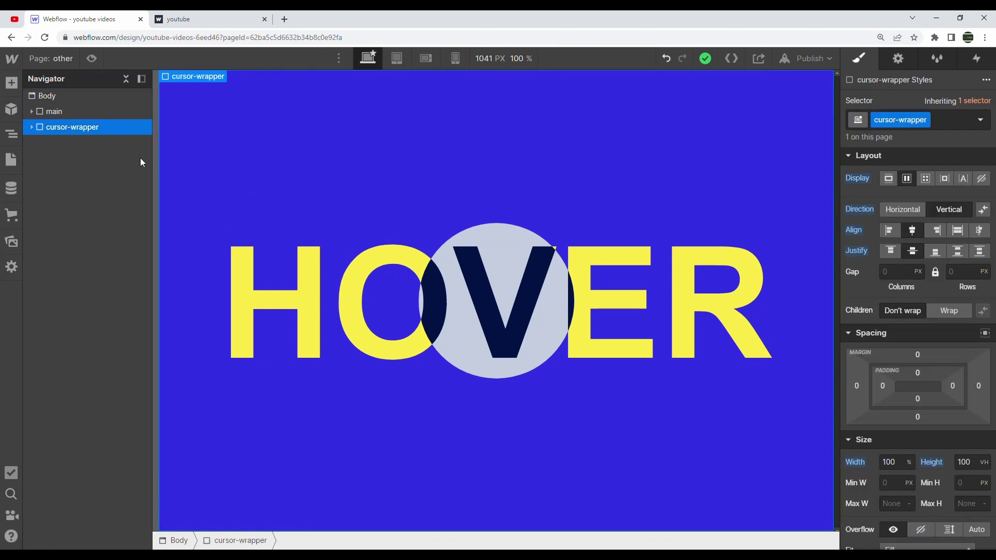
- Set the cursor-wrapper's Effects cursor to none, then preview the page to see the circle inverting the letters
scroll(928, 320, down, 12)
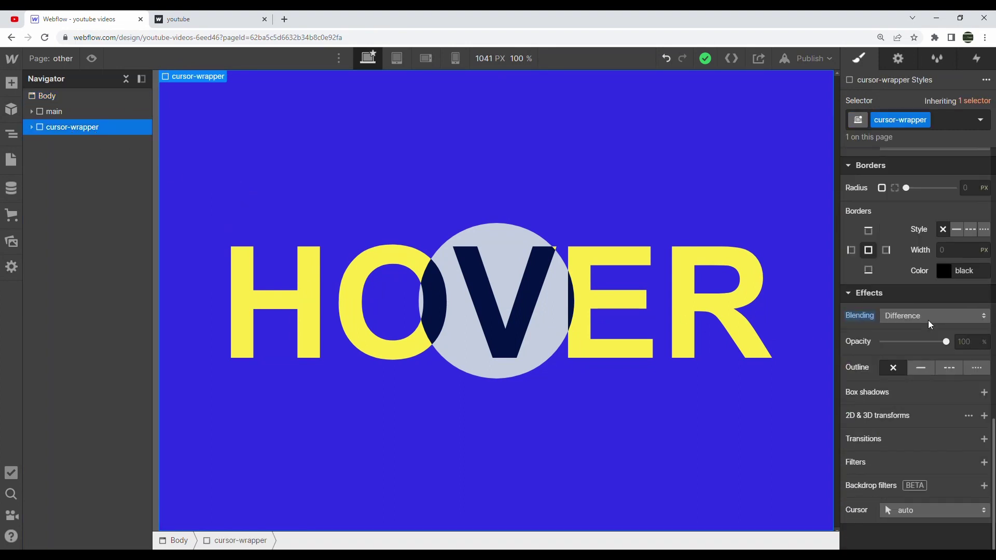
click(914, 512)
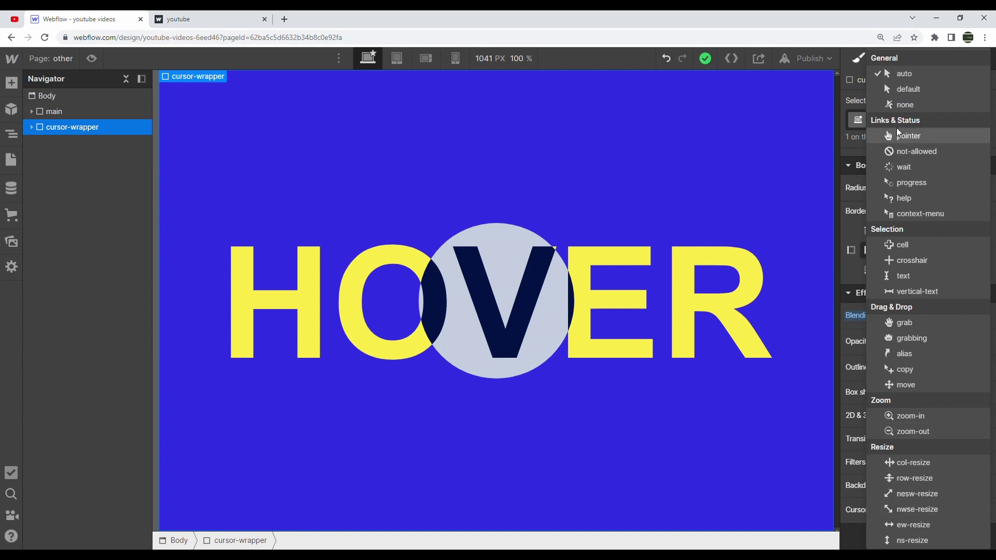
click(908, 105)
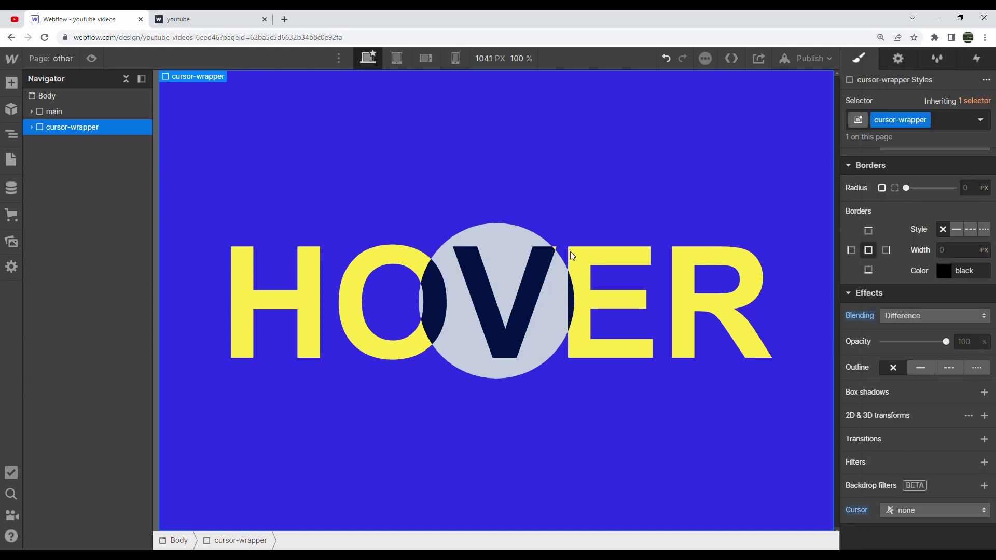
click(91, 58)
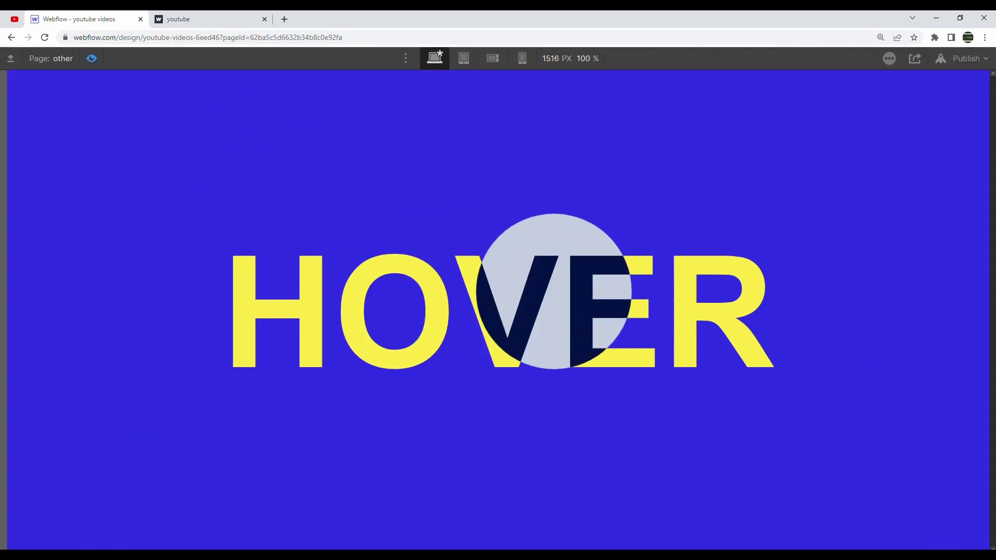